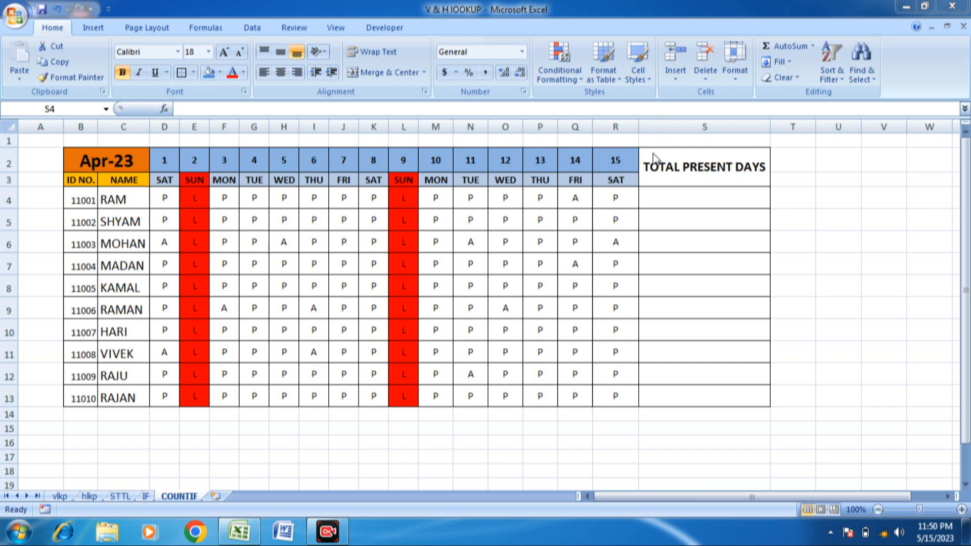
pyautogui.click(678, 199)
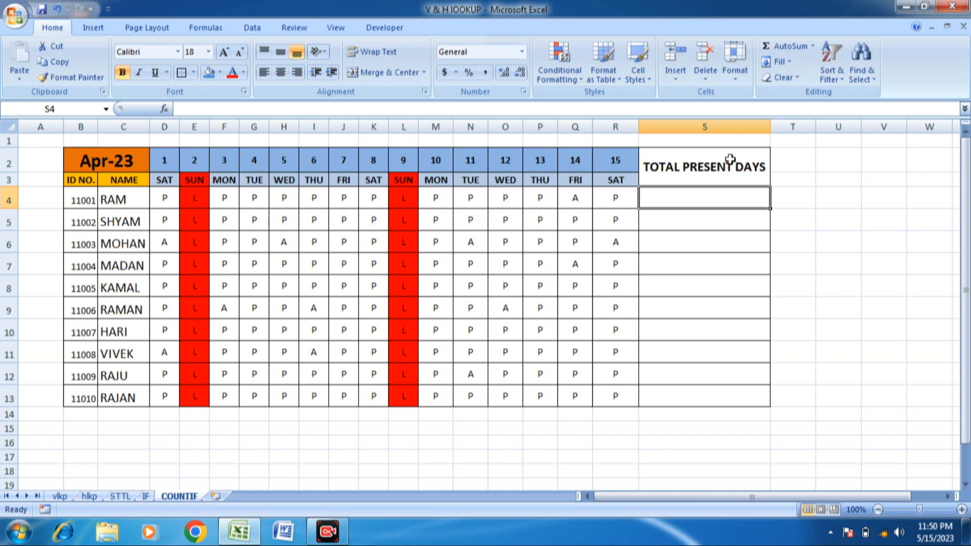
pyautogui.click(284, 220)
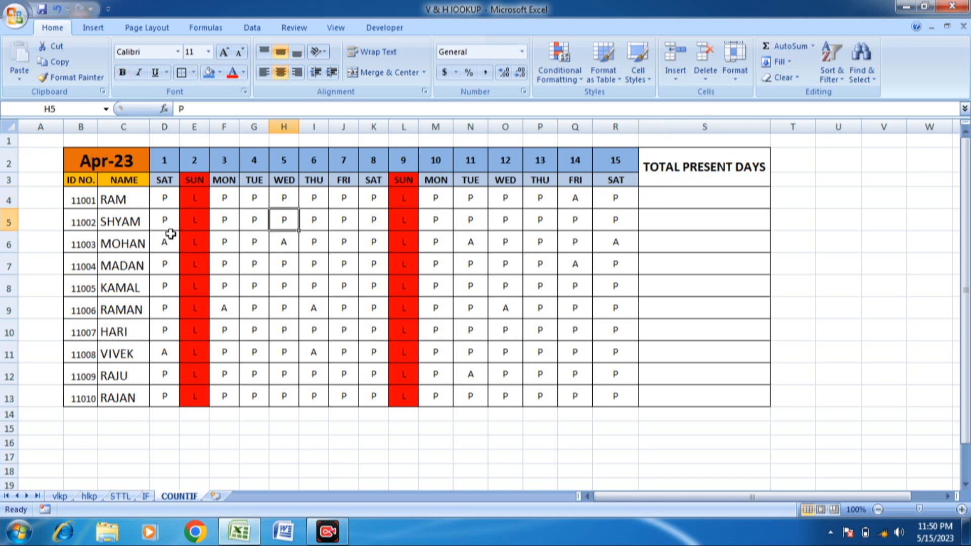
pyautogui.doubleClick(252, 237)
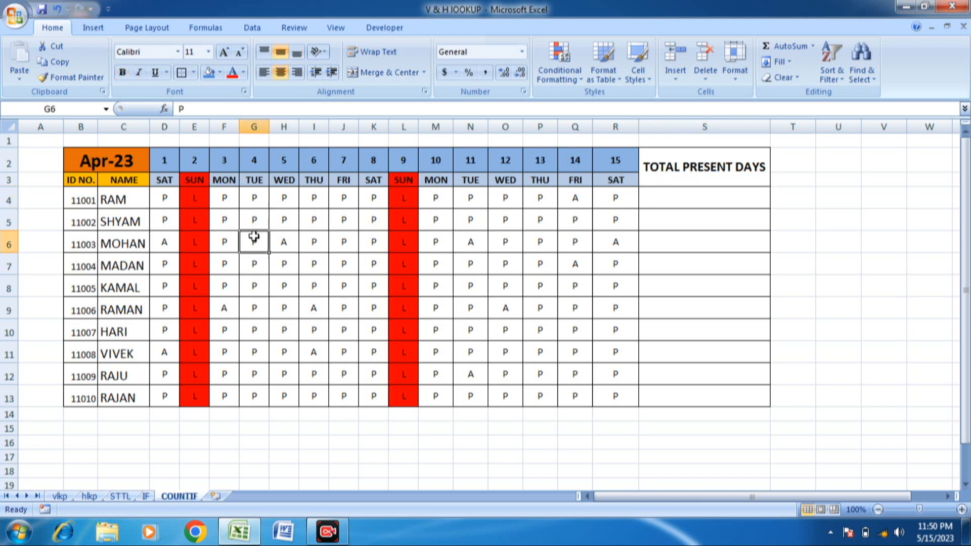
pyautogui.click(362, 260)
pyautogui.click(271, 286)
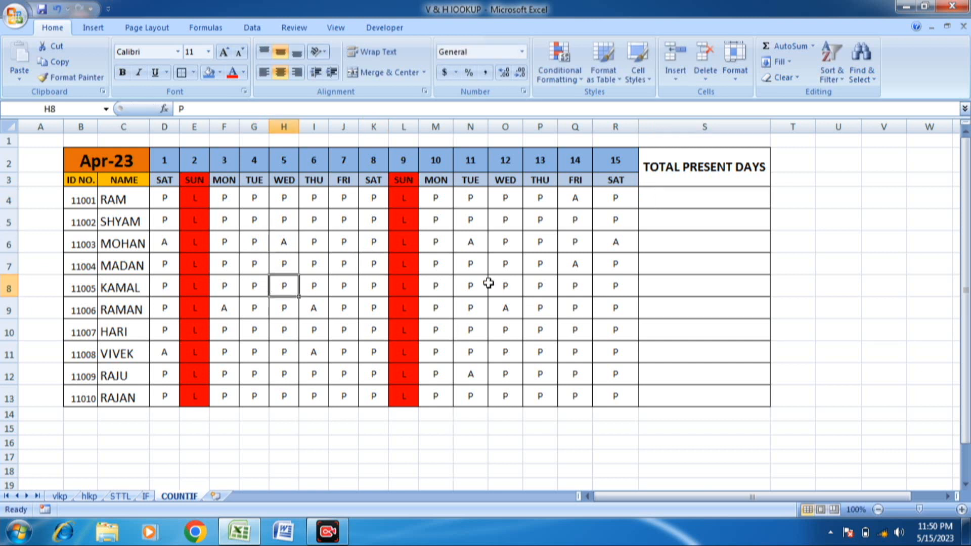
pyautogui.click(527, 287)
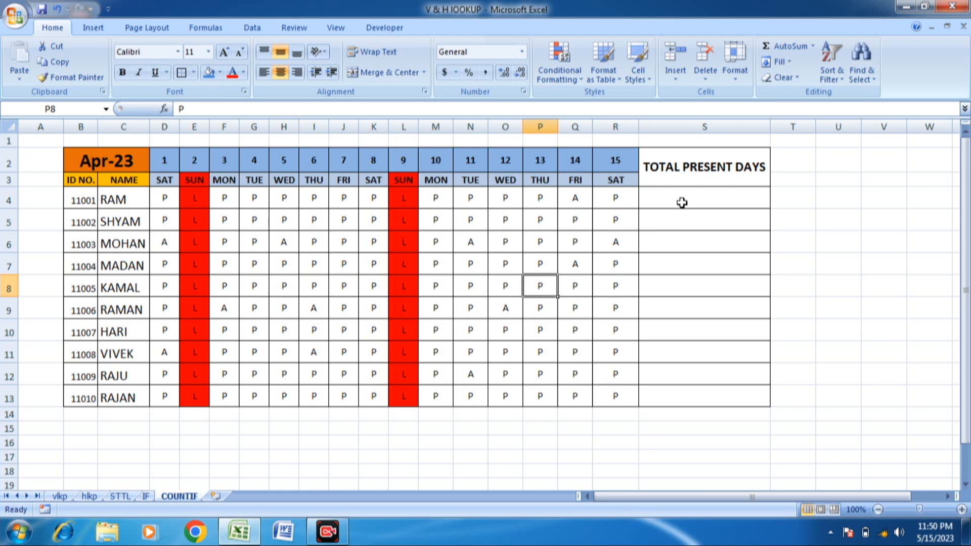
# Enter =COUNTIF(D4:R4,"P") in cell S4 to count the first employee's present days
pyautogui.click(715, 194)
pyautogui.write('=')
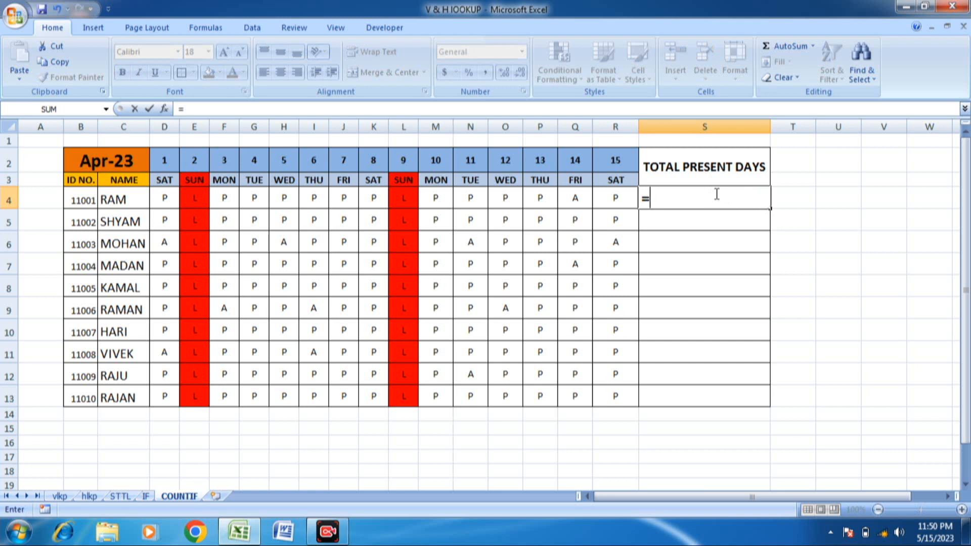
pyautogui.write('CO')
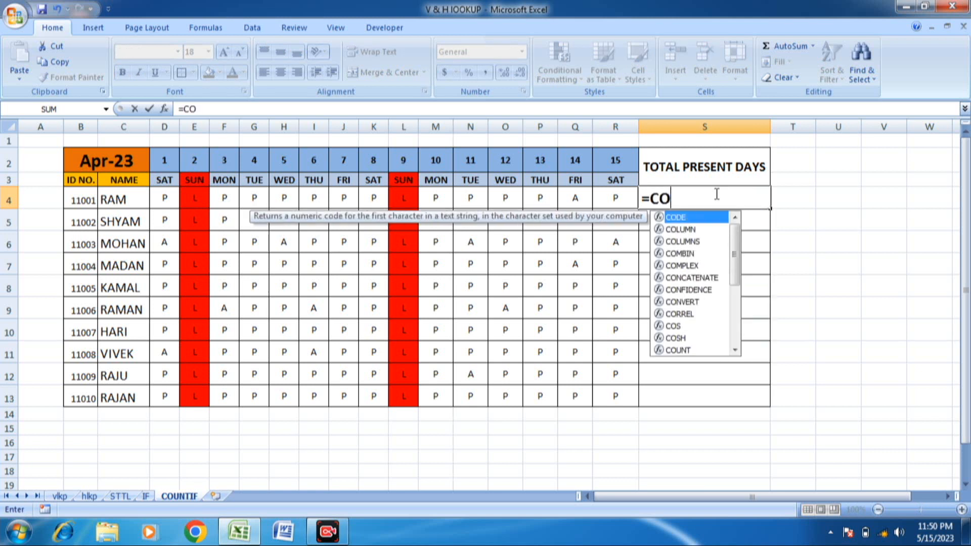
pyautogui.write('UNT')
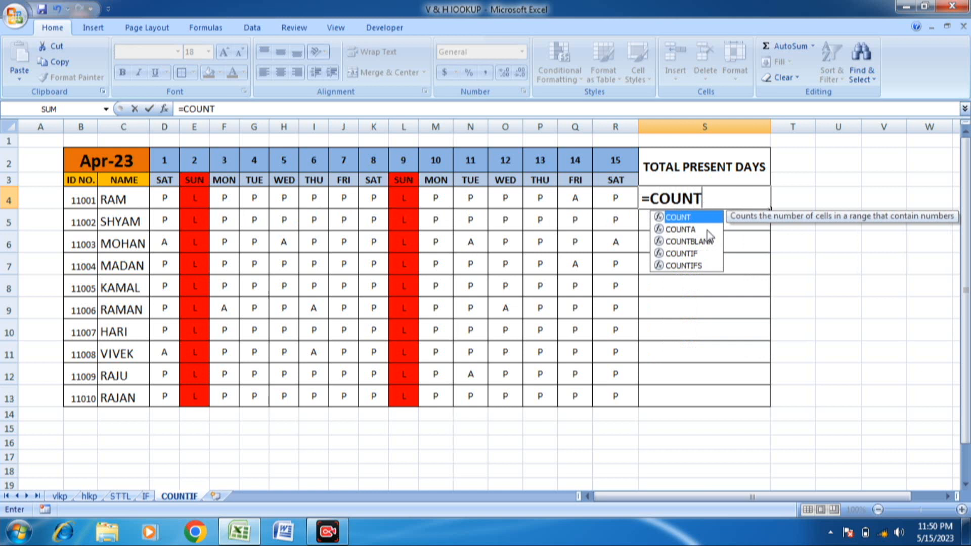
pyautogui.click(691, 254)
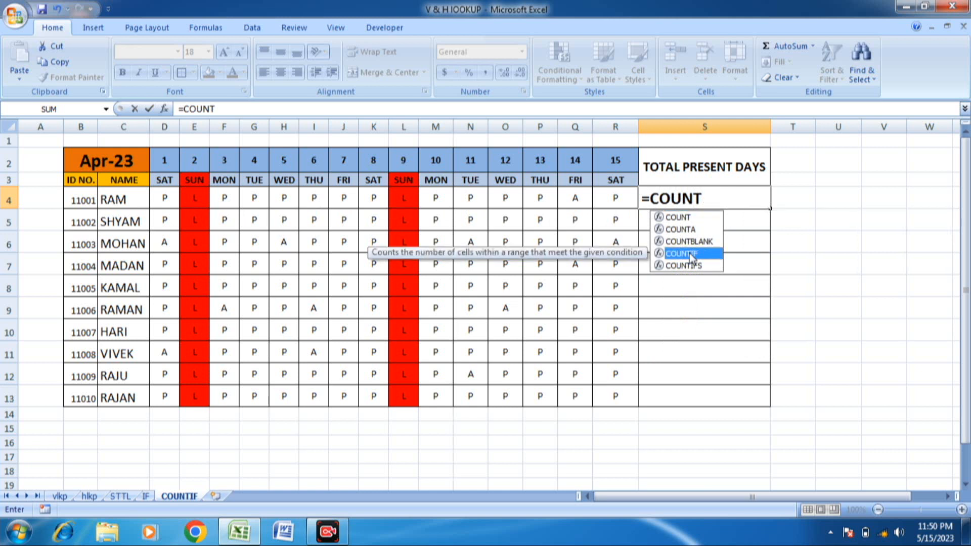
pyautogui.doubleClick(690, 253)
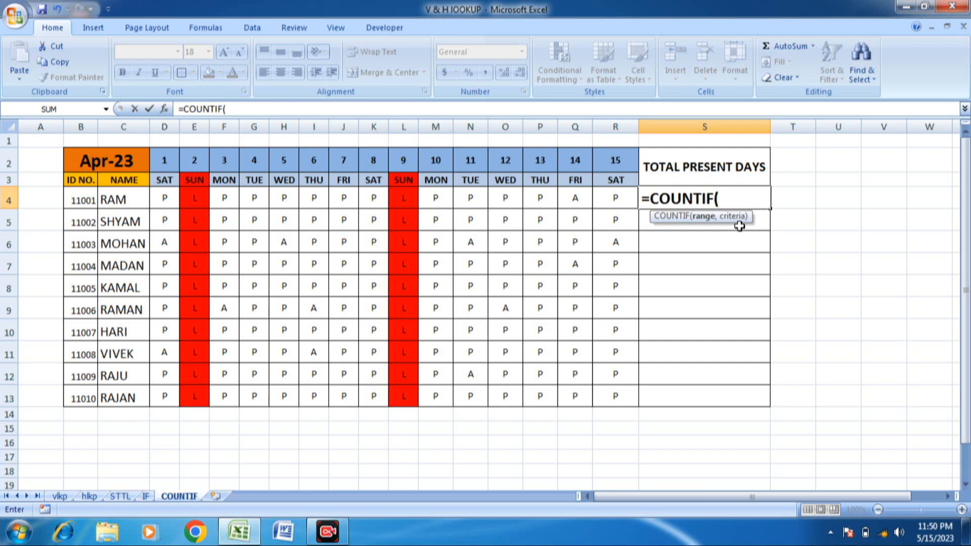
pyautogui.moveTo(157, 202); pyautogui.dragTo(601, 205)
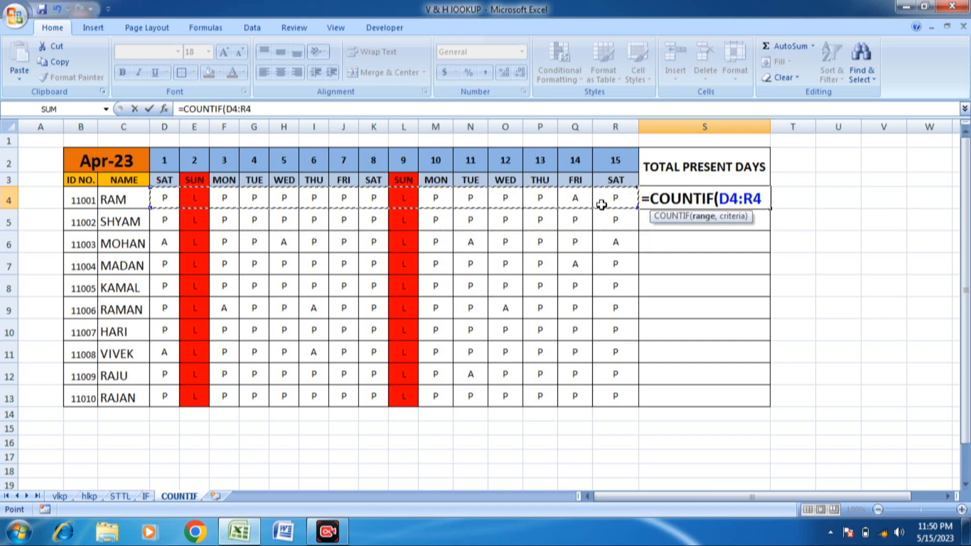
pyautogui.write(',')
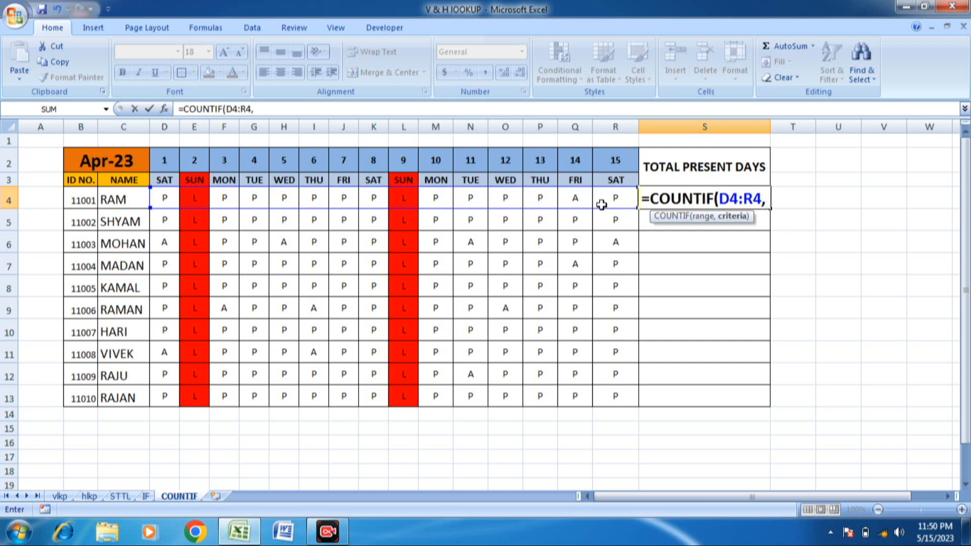
pyautogui.write('"P")')
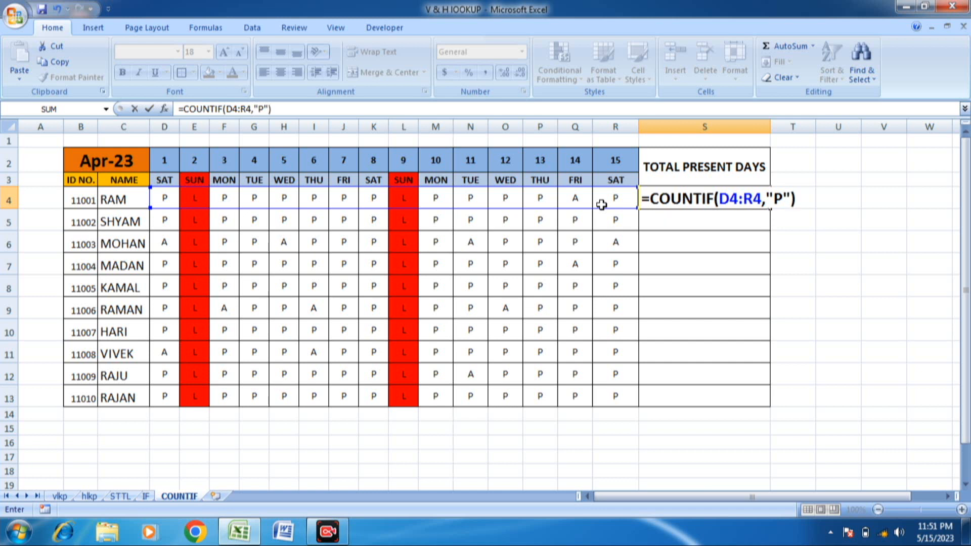
pyautogui.press('Return')
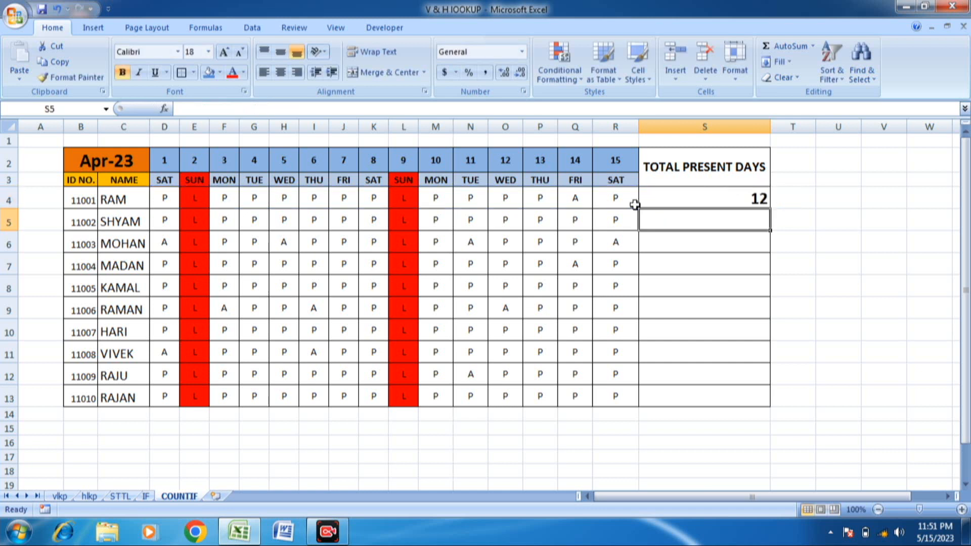
pyautogui.click(733, 205)
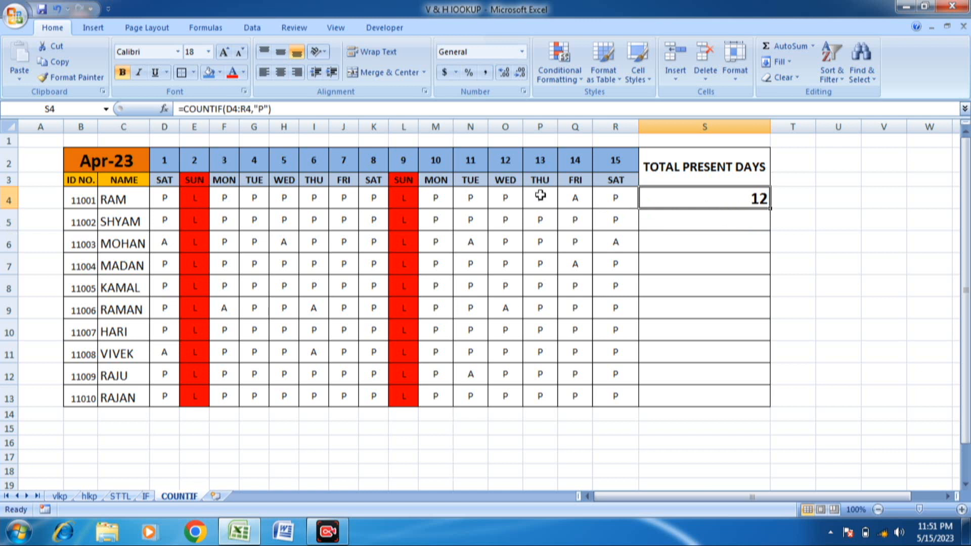
pyautogui.click(115, 201)
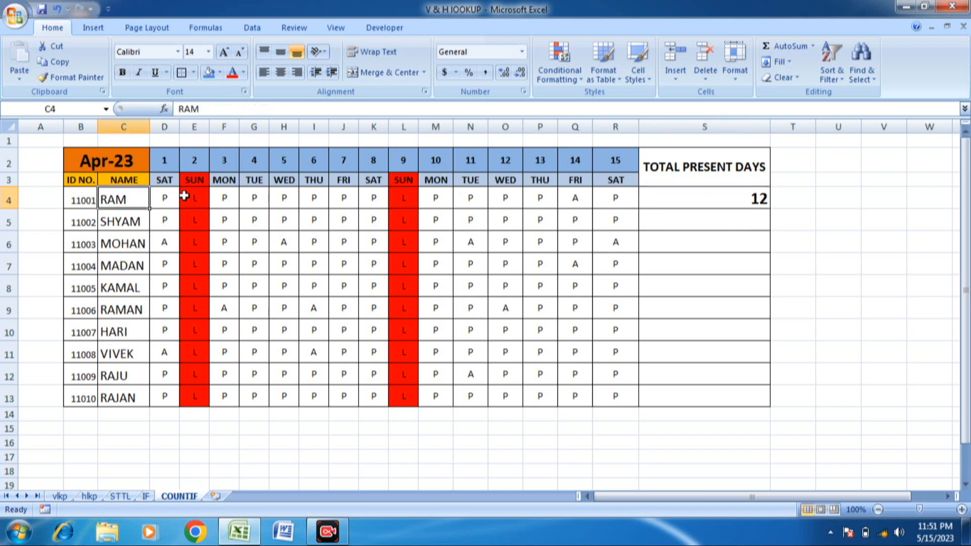
pyautogui.click(736, 191)
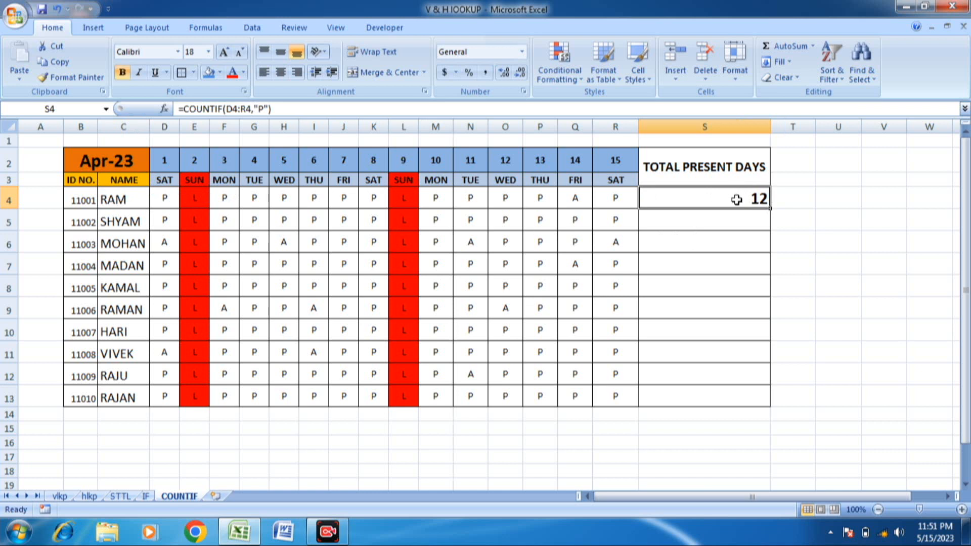
# Enter =COUNTIF(D4:R4,"A") in cell T4 to count the first employee's absent days
pyautogui.click(786, 201)
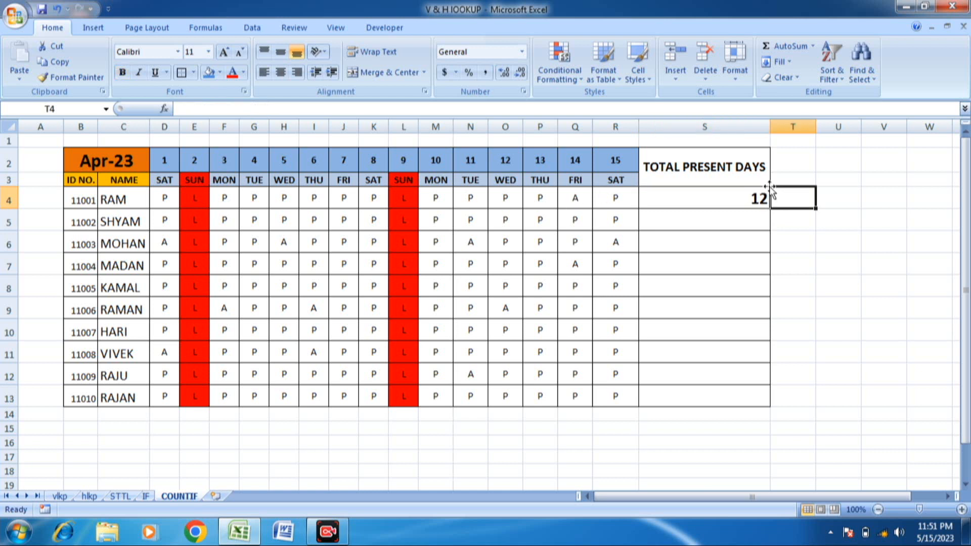
pyautogui.write('=')
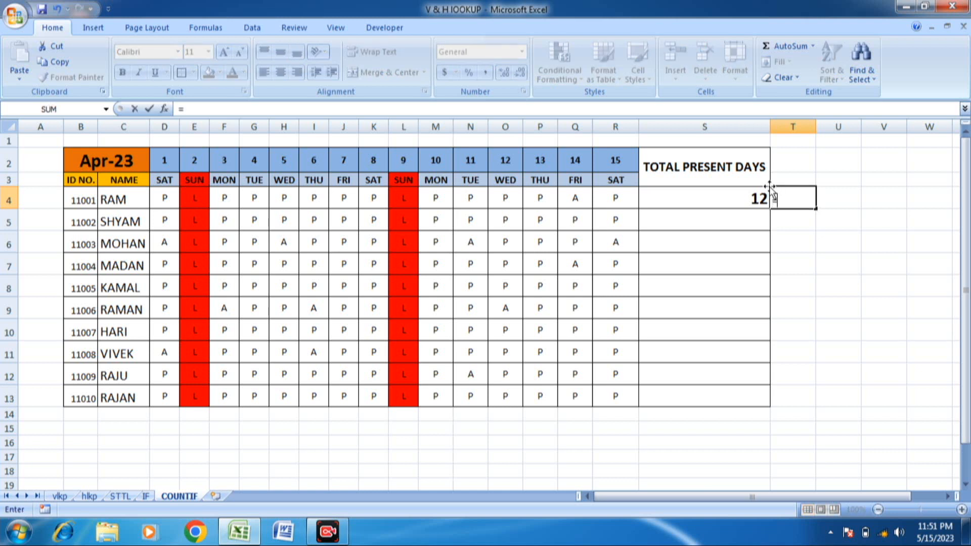
pyautogui.write('CO')
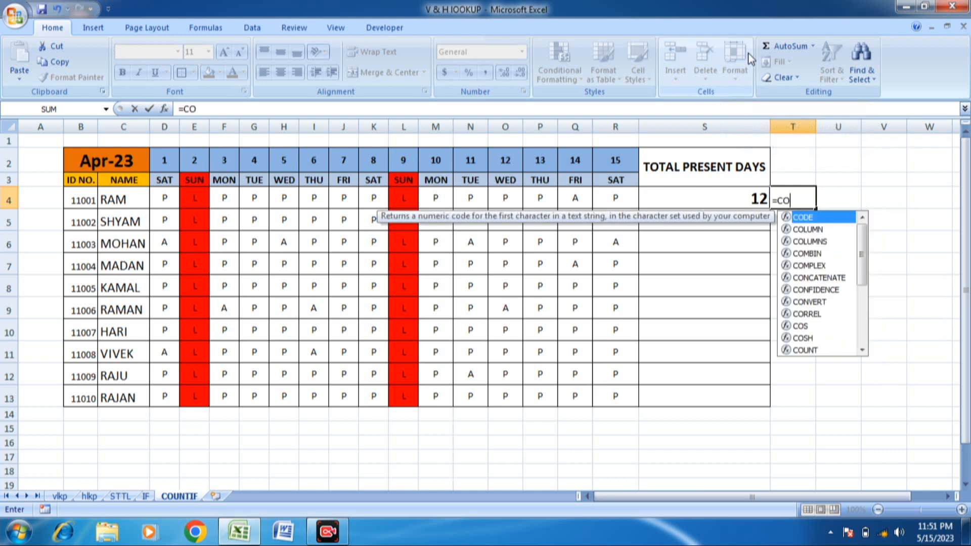
pyautogui.write('UN')
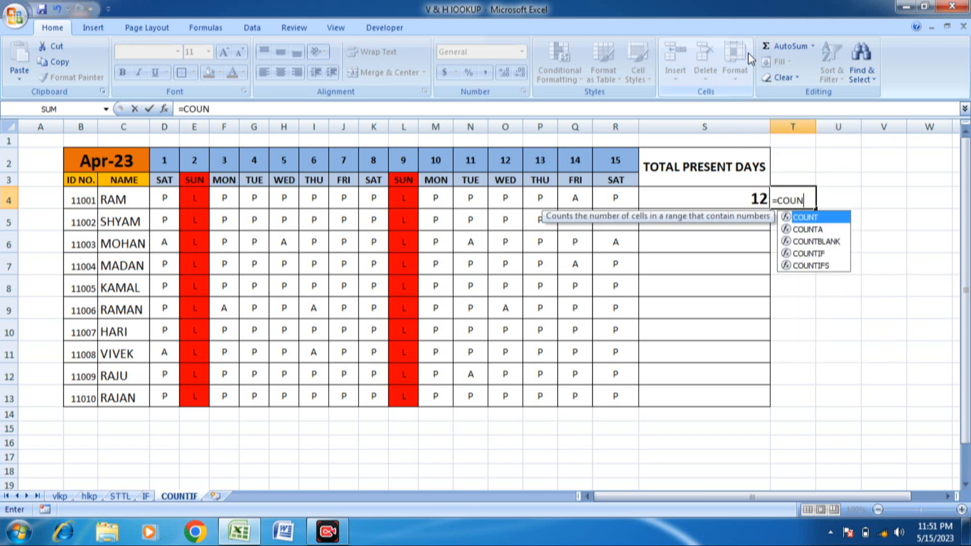
pyautogui.write('TIF')
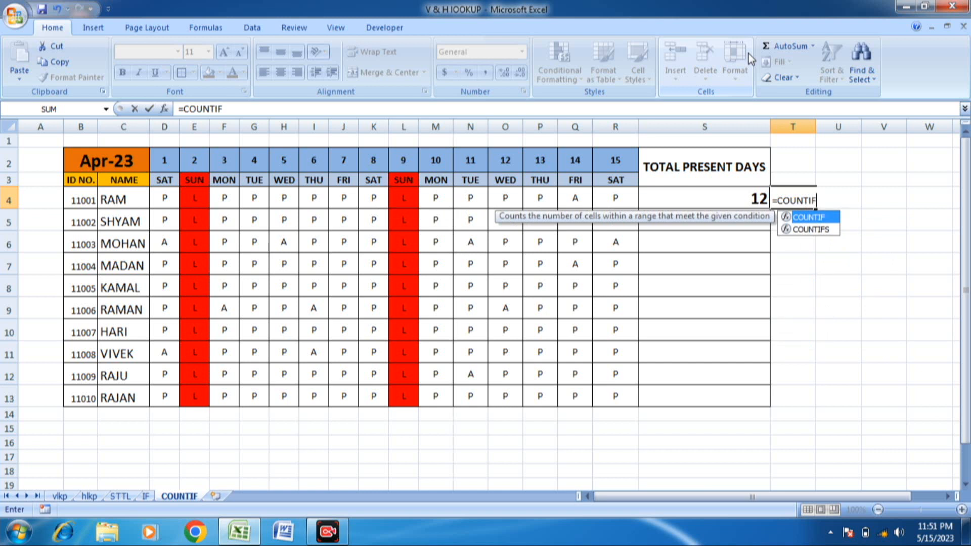
pyautogui.write('(')
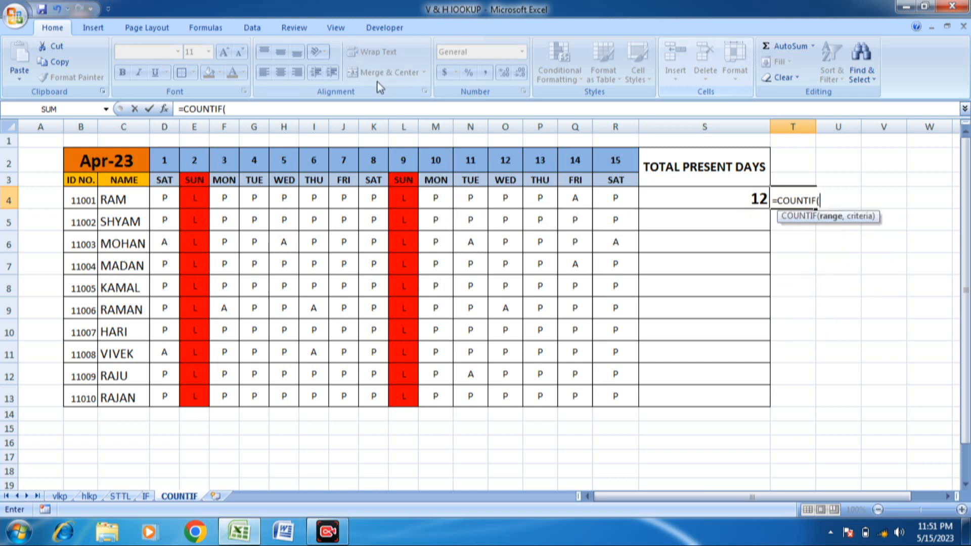
pyautogui.click(176, 201)
pyautogui.moveTo(175, 200); pyautogui.dragTo(599, 202)
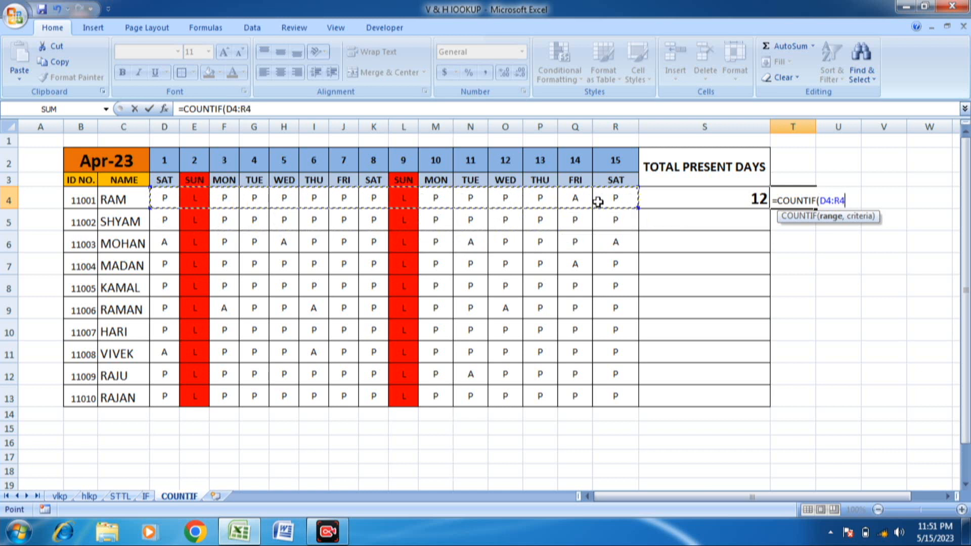
pyautogui.write(',')
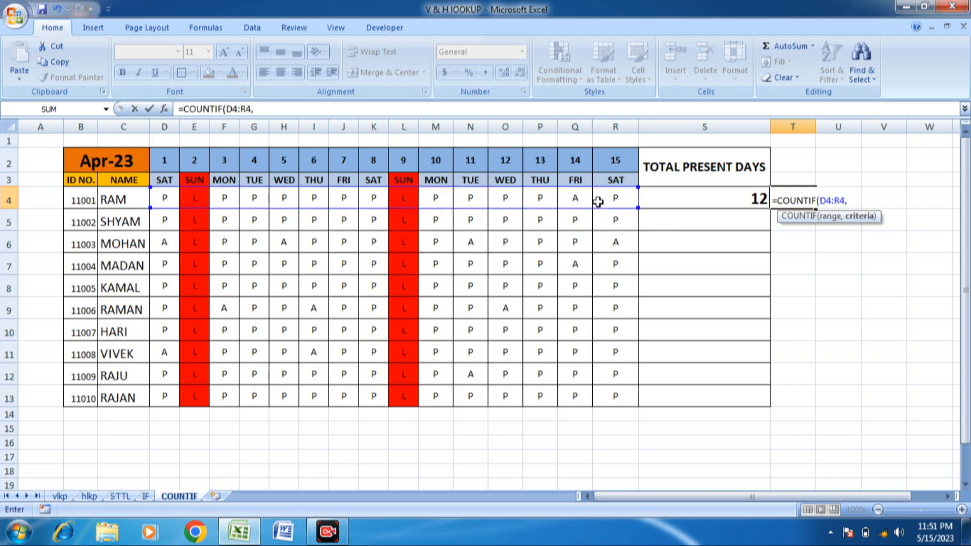
pyautogui.write('"A")')
pyautogui.press('Return')
# Check the present and absent count formulas in S4 and T4 against the attendance marks in row 4
pyautogui.click(804, 204)
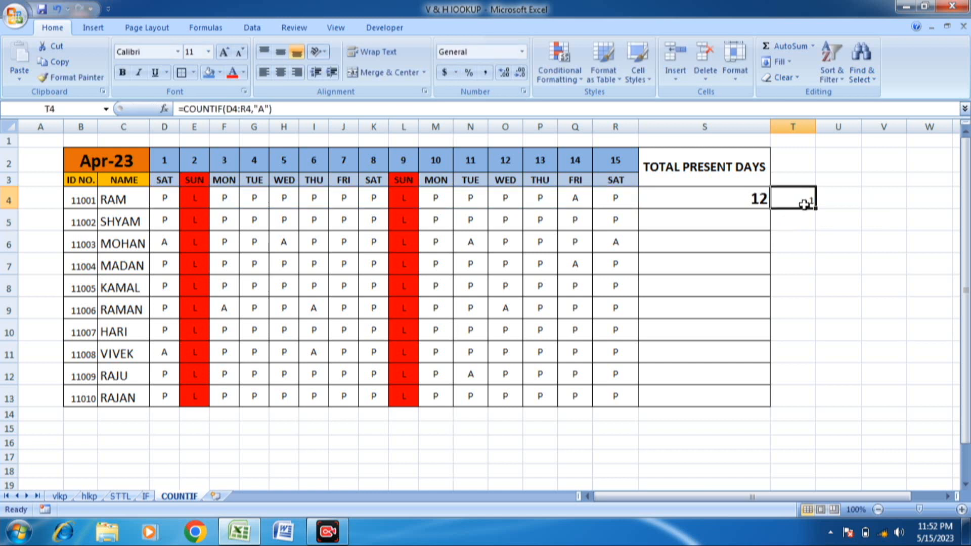
pyautogui.click(166, 201)
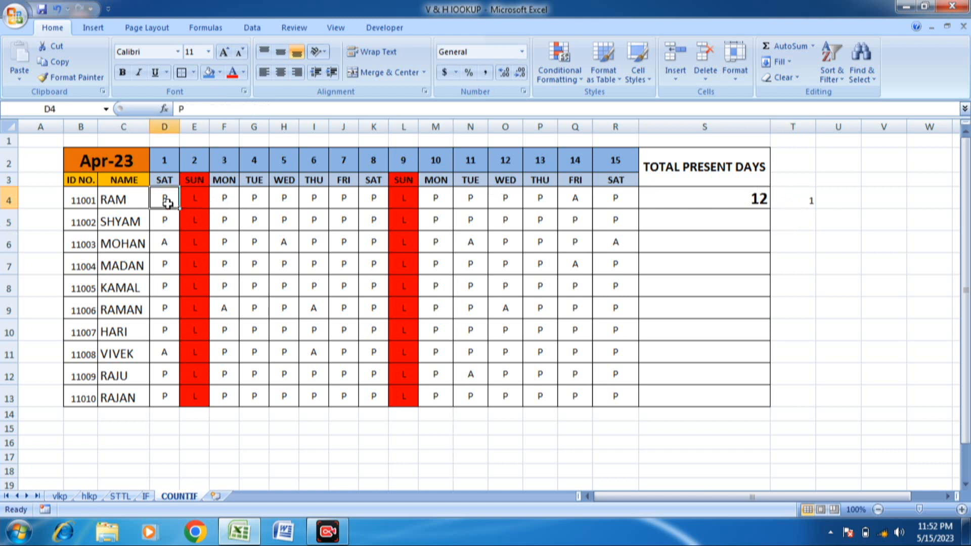
pyautogui.click(578, 200)
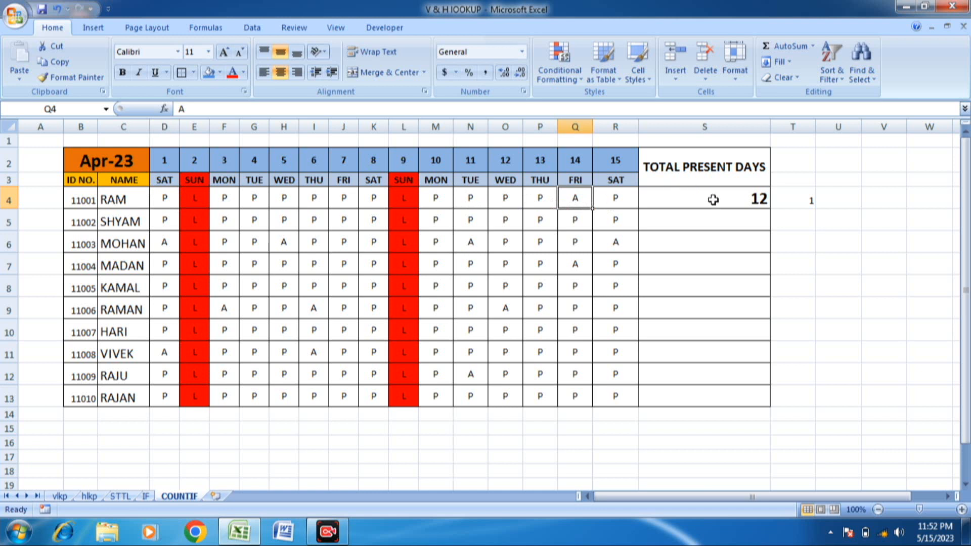
pyautogui.click(731, 200)
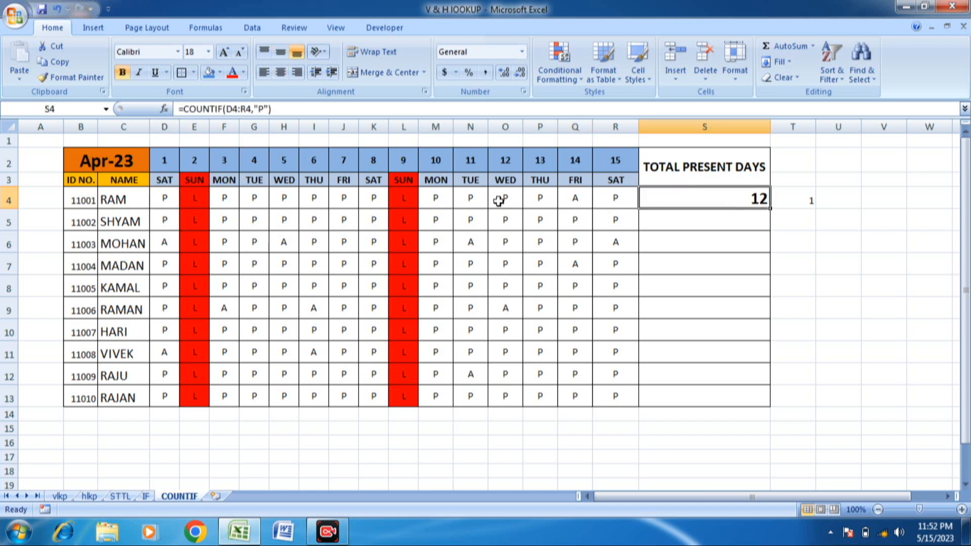
pyautogui.click(404, 201)
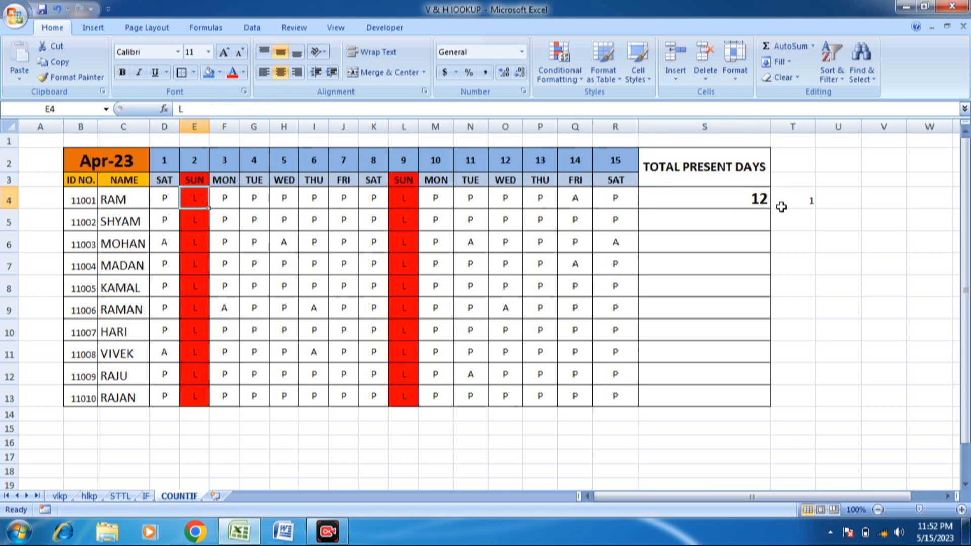
pyautogui.click(803, 197)
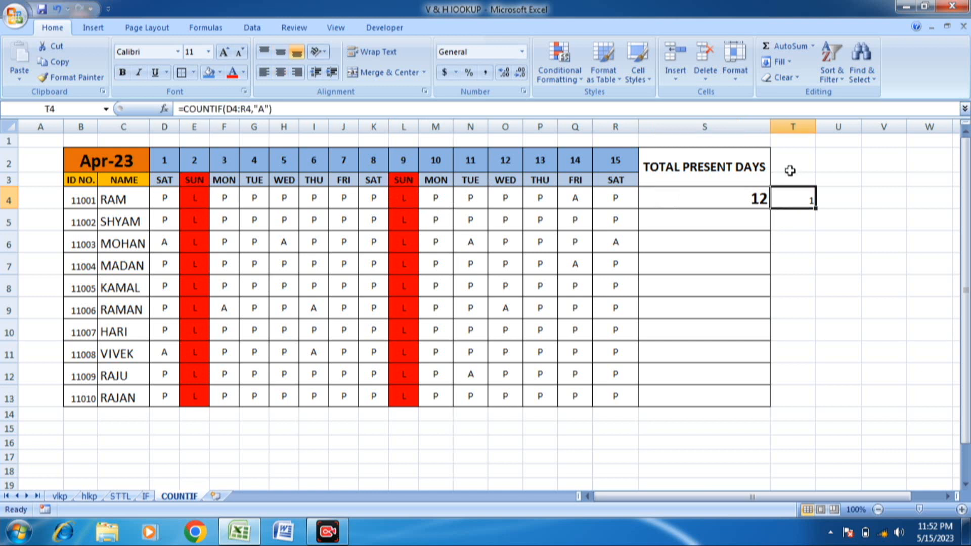
pyautogui.click(638, 207)
pyautogui.moveTo(638, 207); pyautogui.dragTo(434, 223)
pyautogui.click(433, 224)
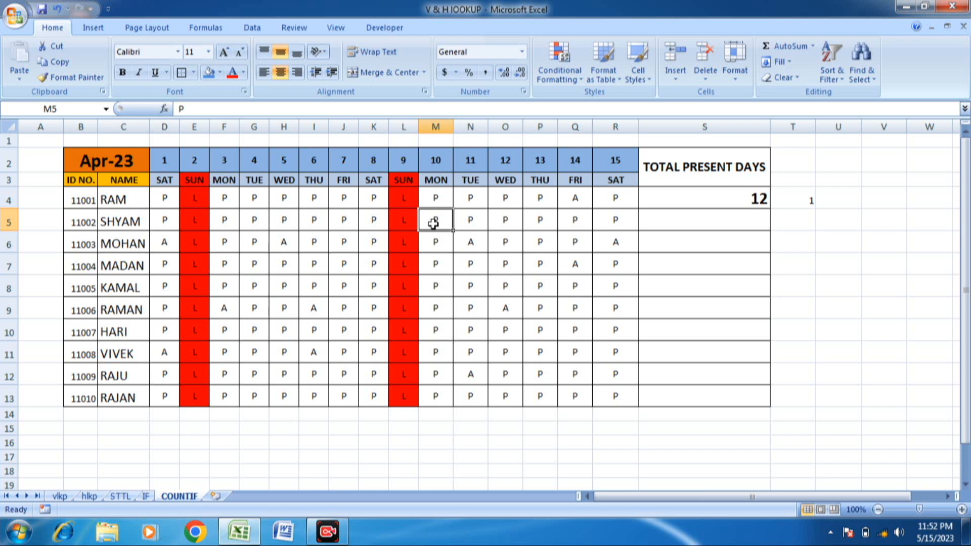
# Switch to the IF sheet and select the mark sheet's grades in N5:N14
pyautogui.click(146, 497)
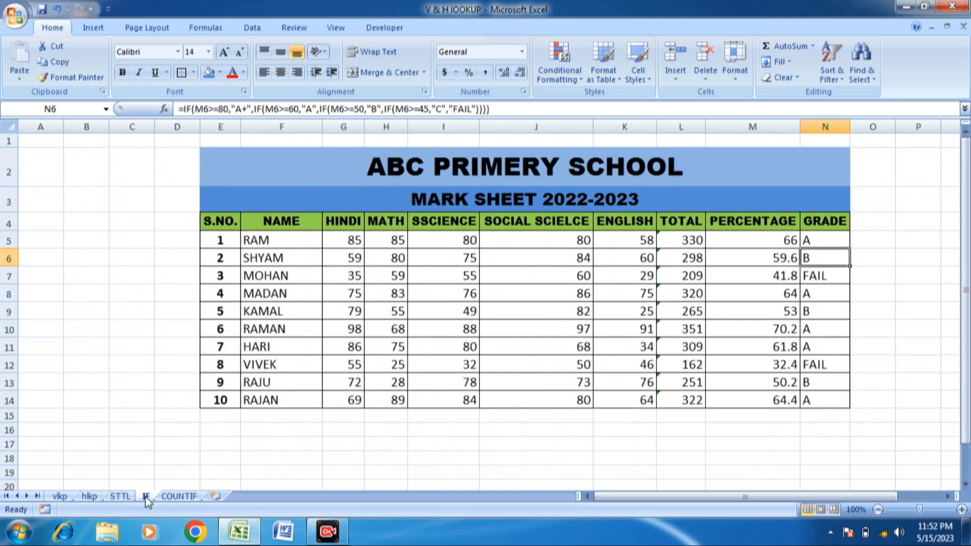
pyautogui.click(635, 273)
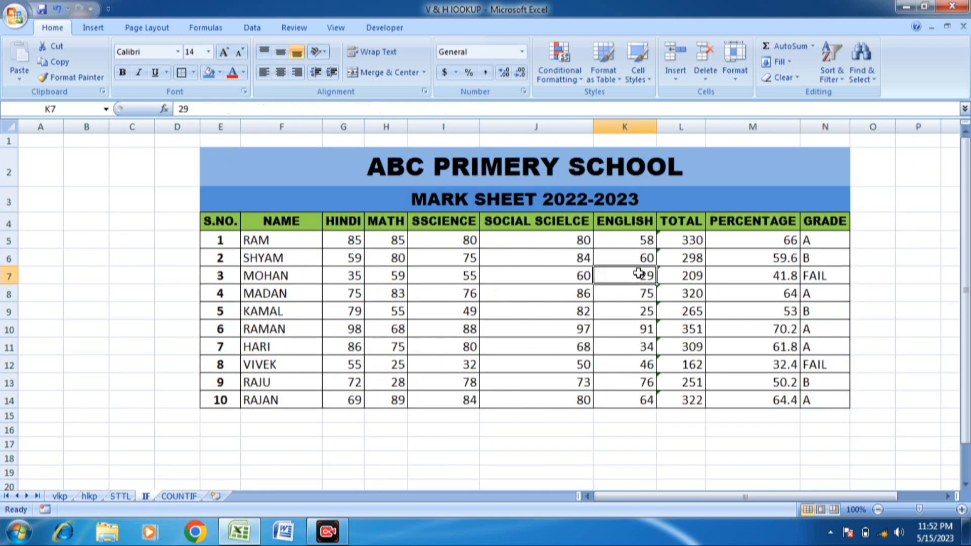
pyautogui.moveTo(817, 239); pyautogui.dragTo(819, 403)
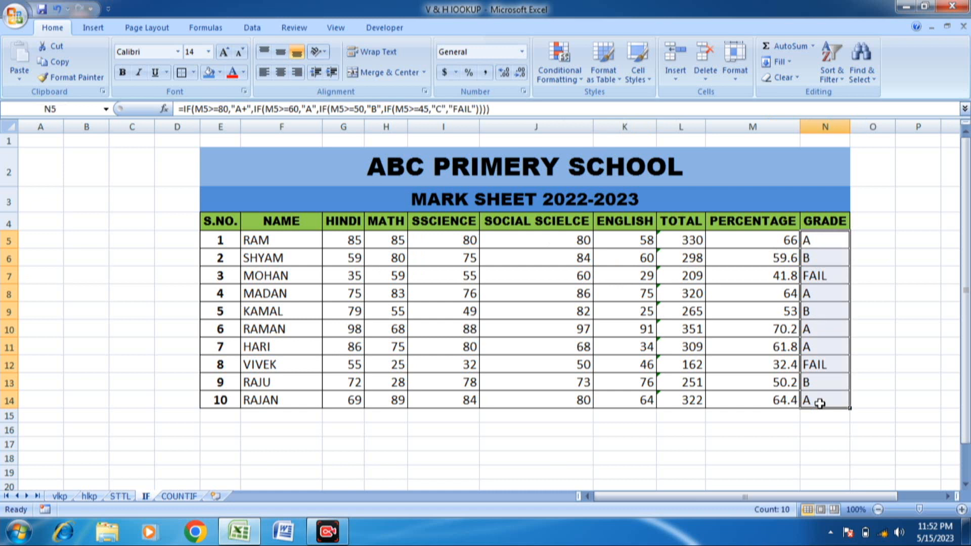
# Clear the grades in N5:N14 and delete the empty columns A and B beside the mark sheet
pyautogui.press('Delete')
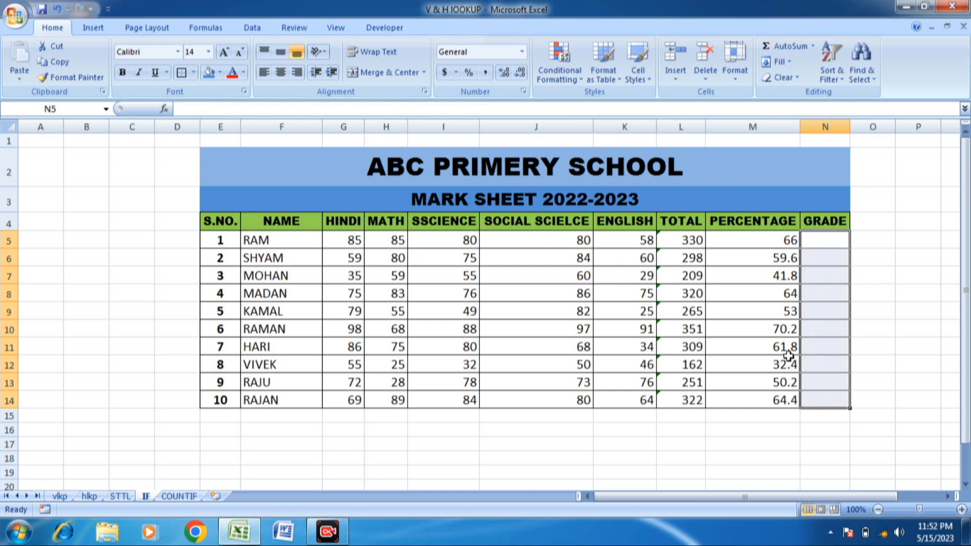
pyautogui.click(804, 244)
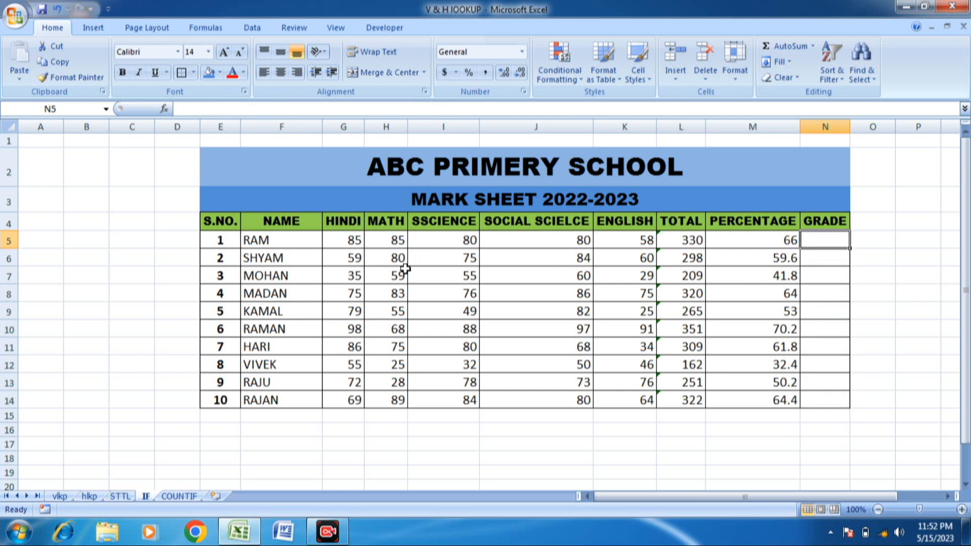
pyautogui.click(47, 123)
pyautogui.moveTo(47, 120); pyautogui.dragTo(99, 119)
pyautogui.hotkey('shift', 'F8')
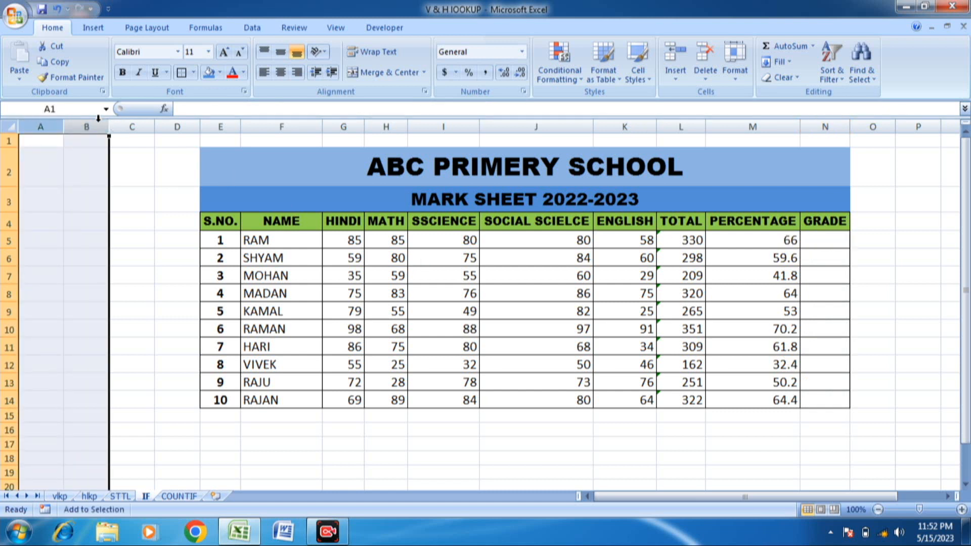
pyautogui.hotkey('ctrl', '-')
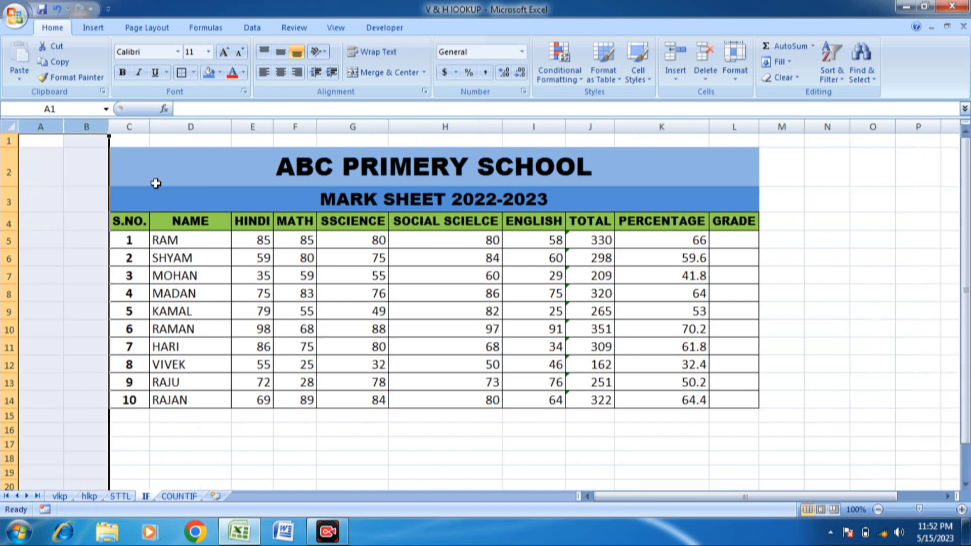
pyautogui.click(406, 292)
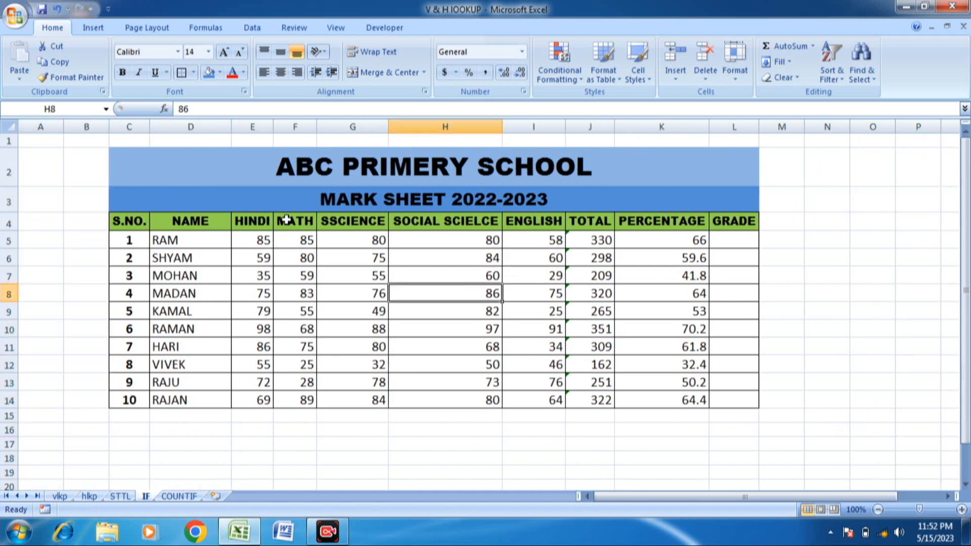
# Review the mark sheet's title, subject headings and marks, and the formulas in the TOTAL and PERCENTAGE columns
pyautogui.click(310, 165)
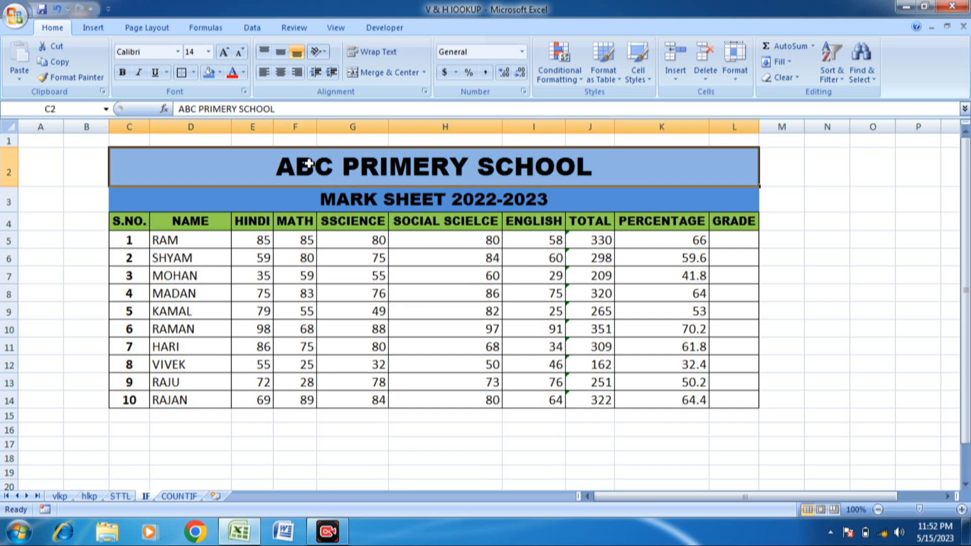
pyautogui.click(408, 217)
pyautogui.click(256, 219)
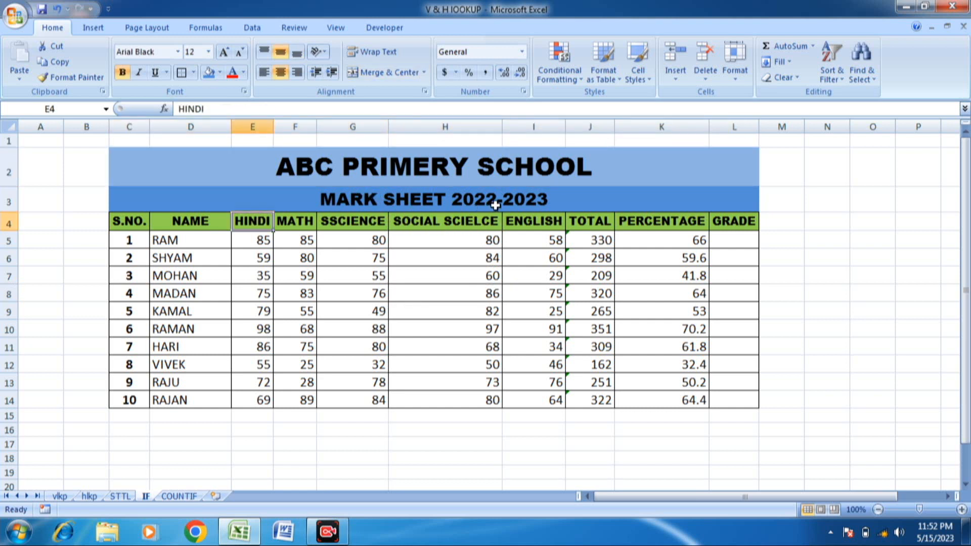
pyautogui.click(166, 244)
pyautogui.click(104, 258)
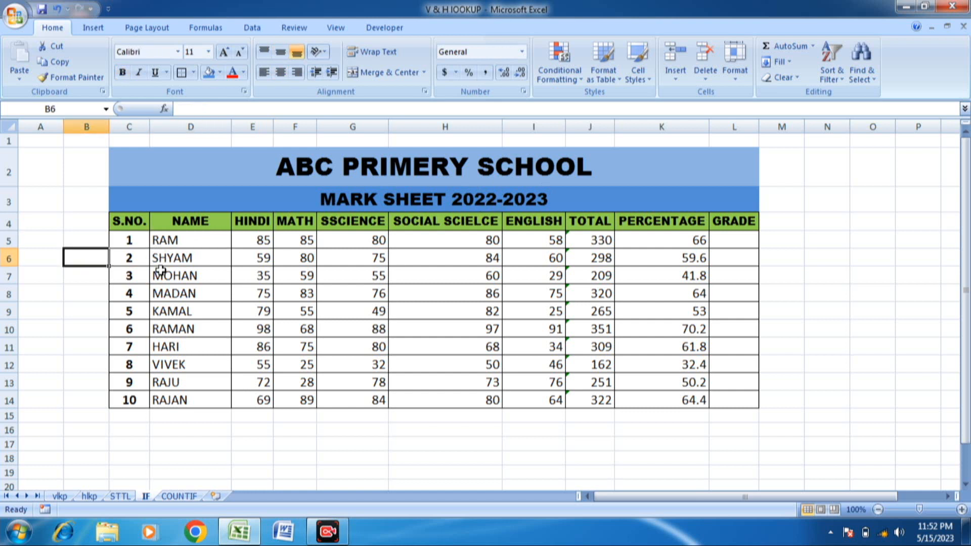
pyautogui.click(262, 272)
pyautogui.click(408, 267)
pyautogui.click(551, 286)
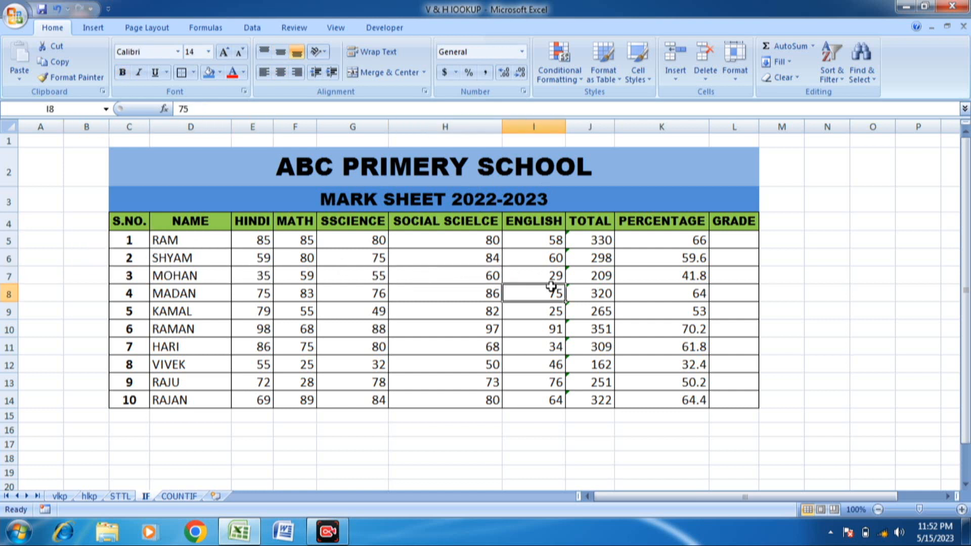
pyautogui.click(595, 240)
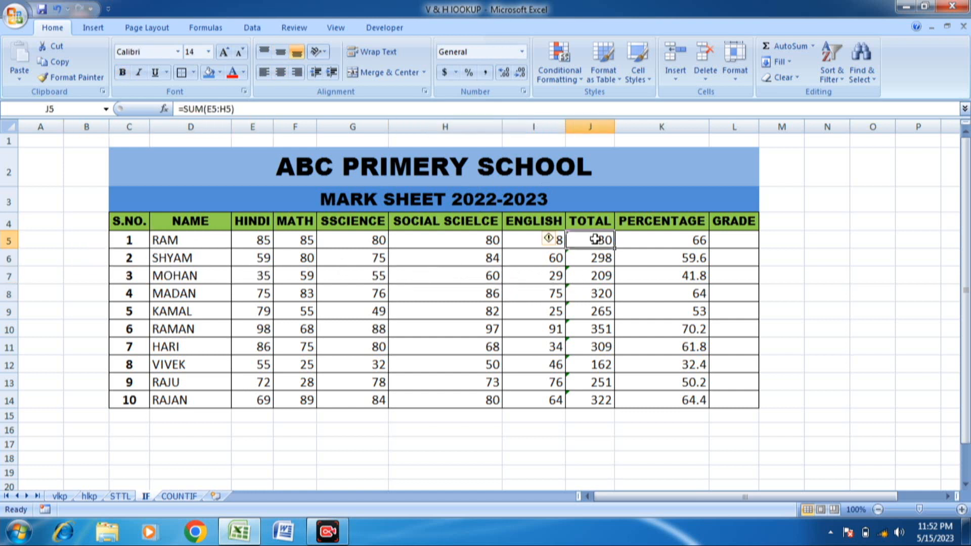
pyautogui.click(599, 293)
pyautogui.click(679, 253)
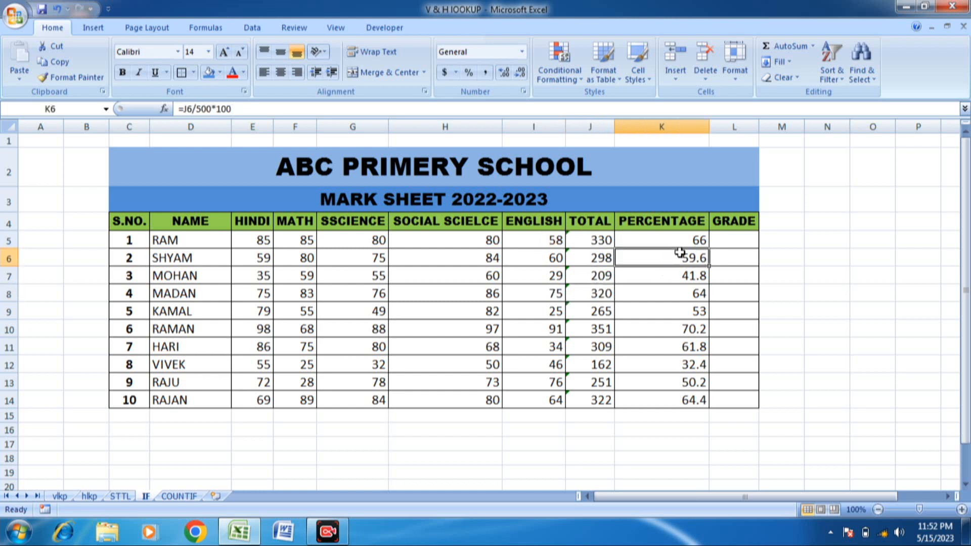
# Begin the grade formula in L5 with =IF(K5>=80,"A", to give grade A for 80 percent or more
pyautogui.click(748, 241)
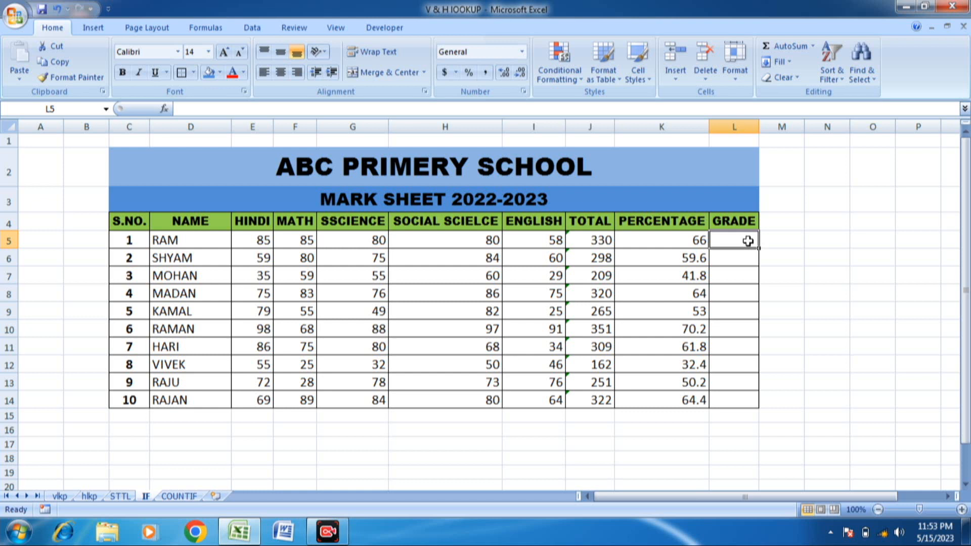
pyautogui.write('=')
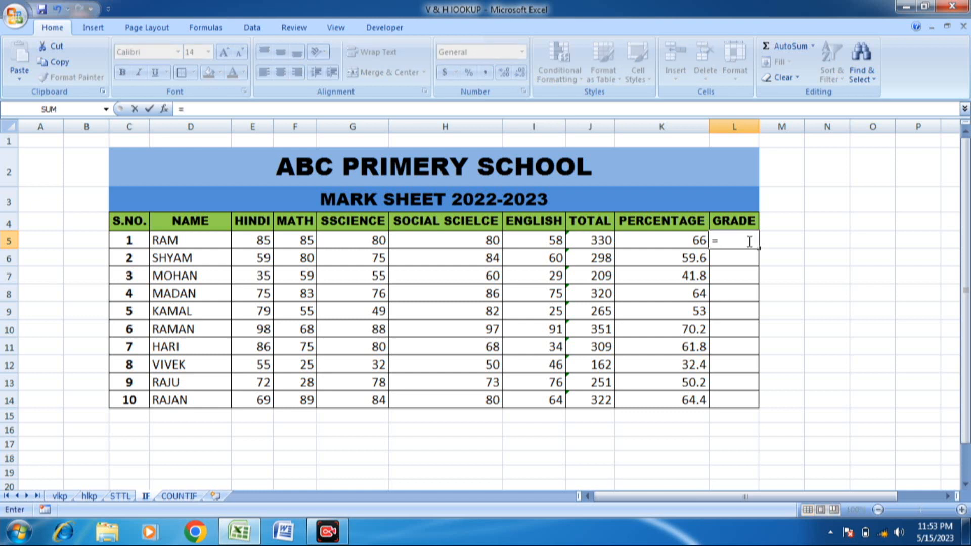
pyautogui.write('IF')
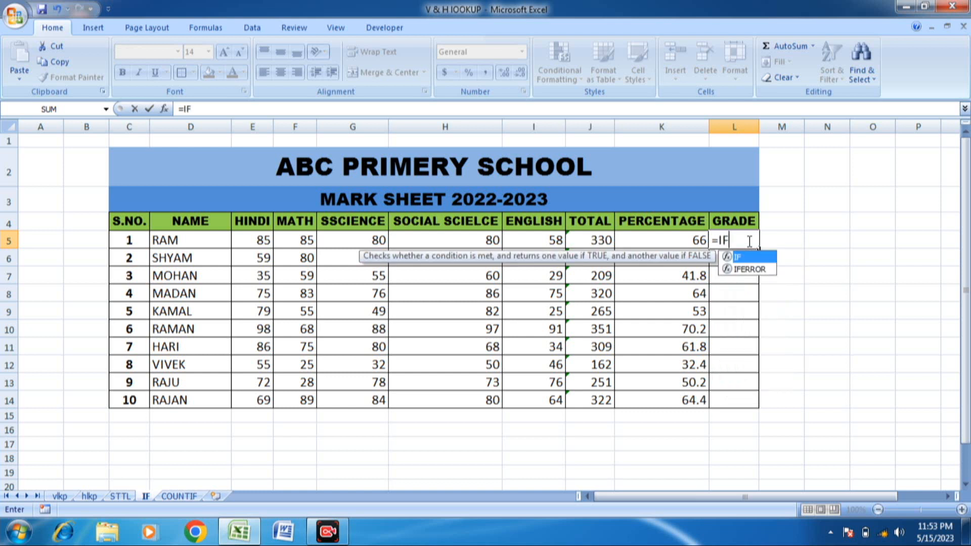
pyautogui.write('(')
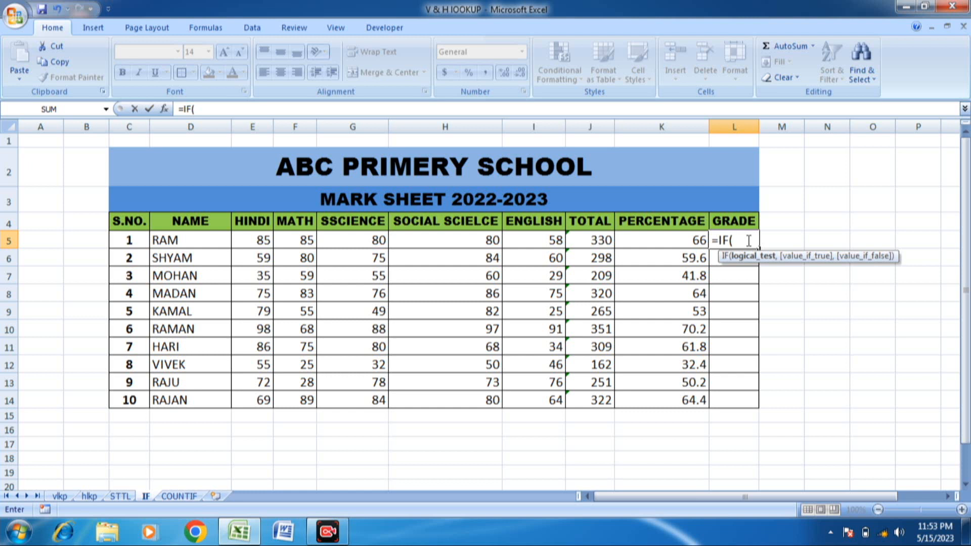
pyautogui.click(692, 245)
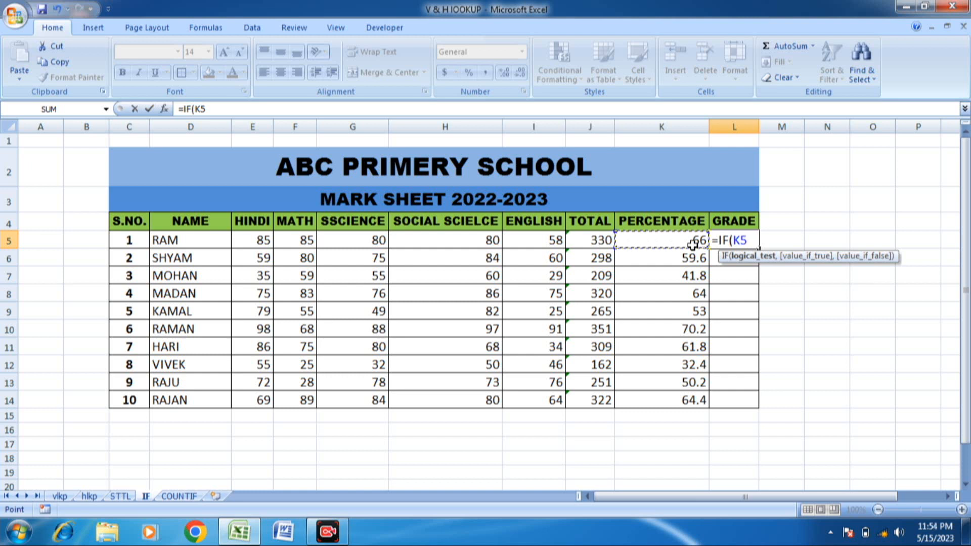
pyautogui.write('>=')
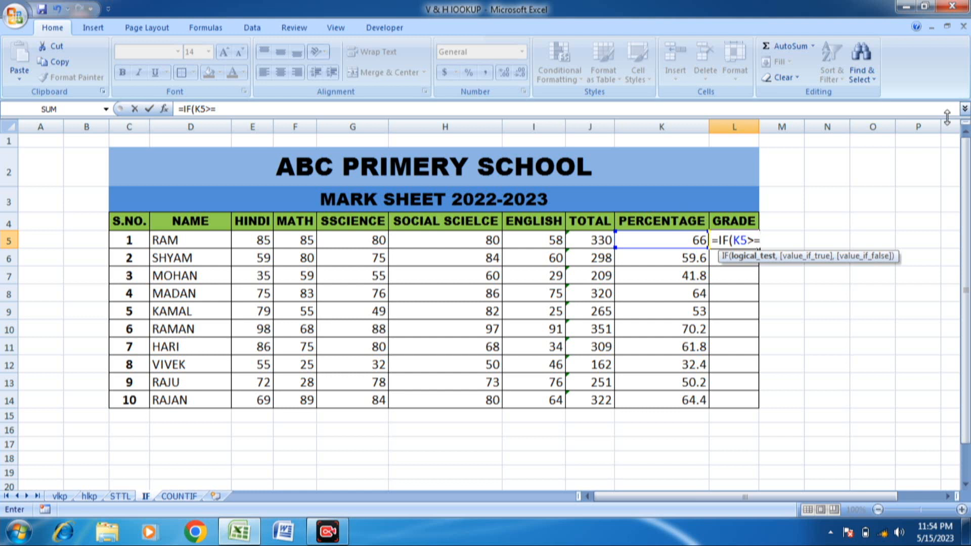
pyautogui.write('80')
pyautogui.write(',')
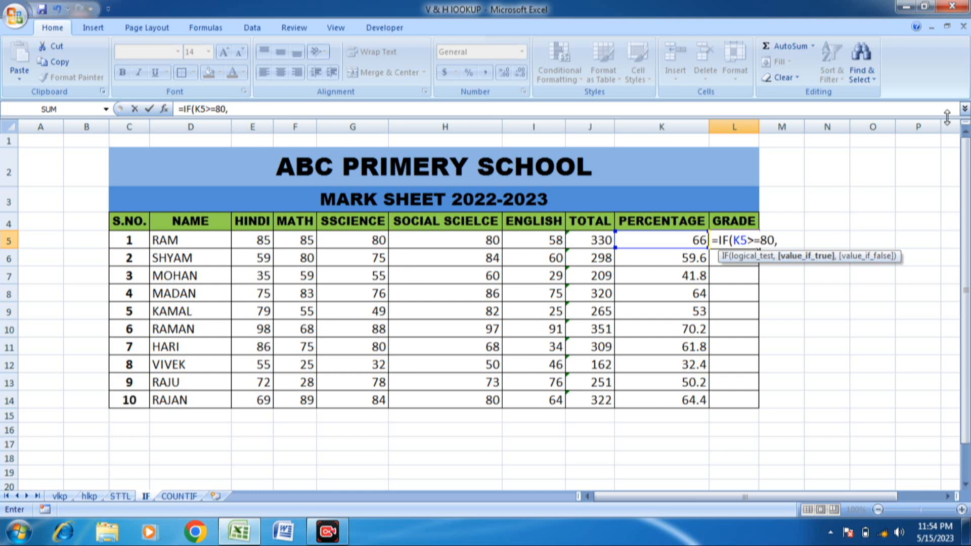
pyautogui.write('"')
pyautogui.write('A",')
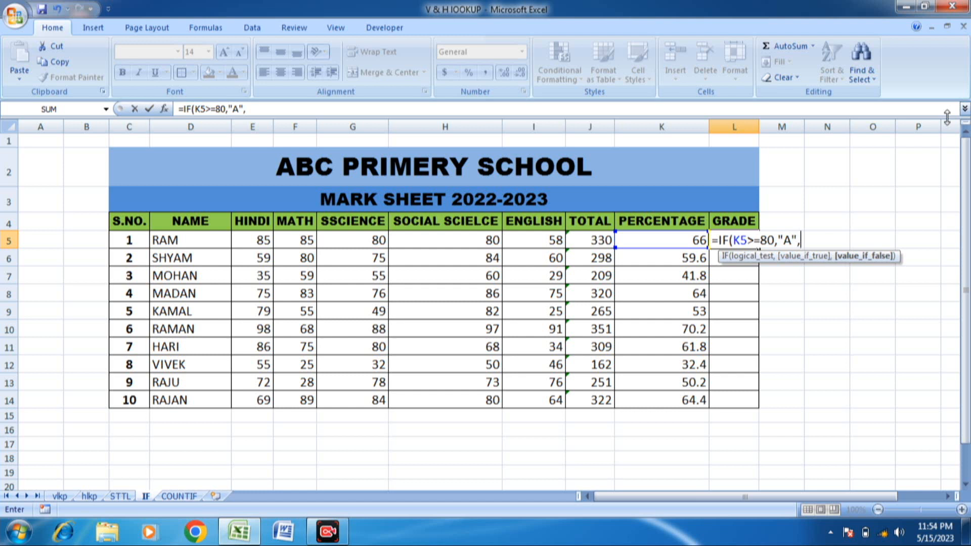
# Nest IF(K5>=60,"B", in the L5 formula to give grade B for 60 percent or more
pyautogui.write('IF')
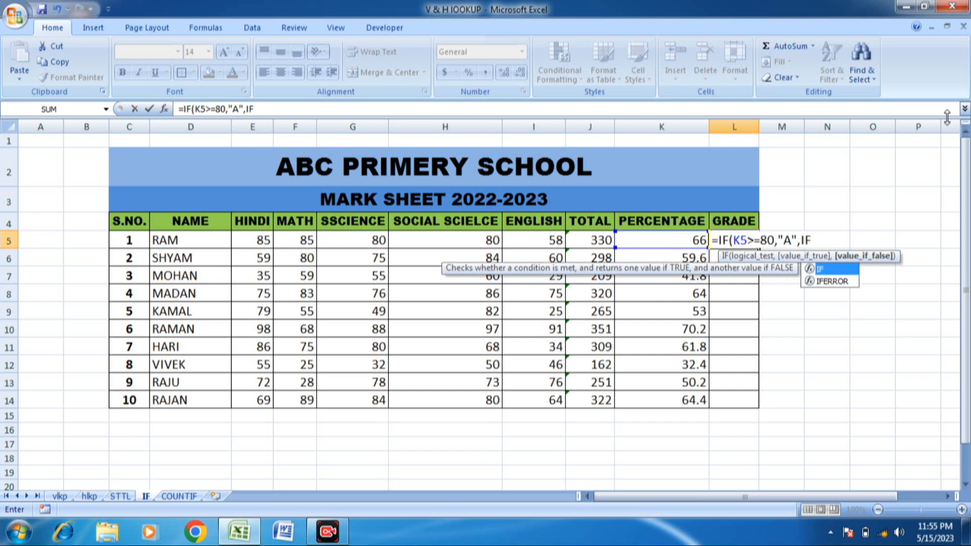
pyautogui.write('(')
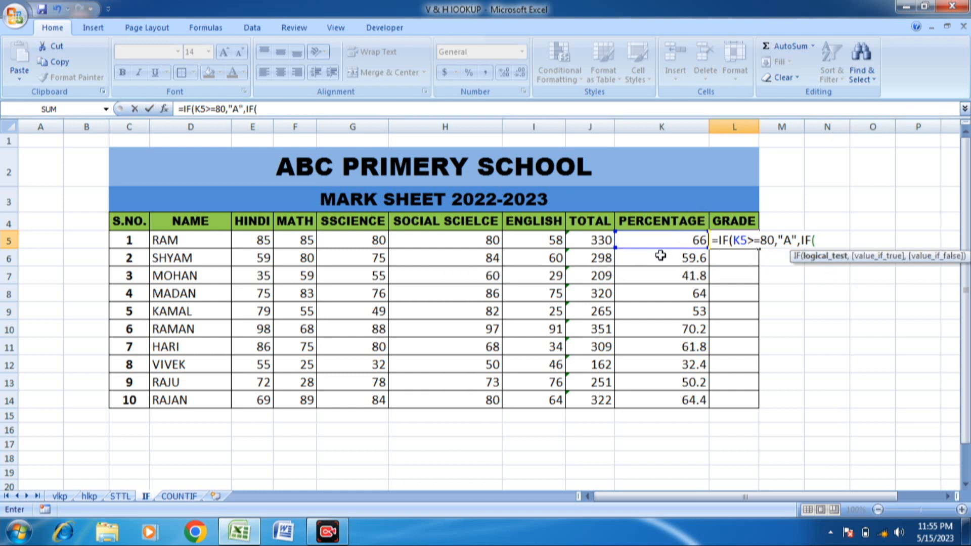
pyautogui.click(681, 234)
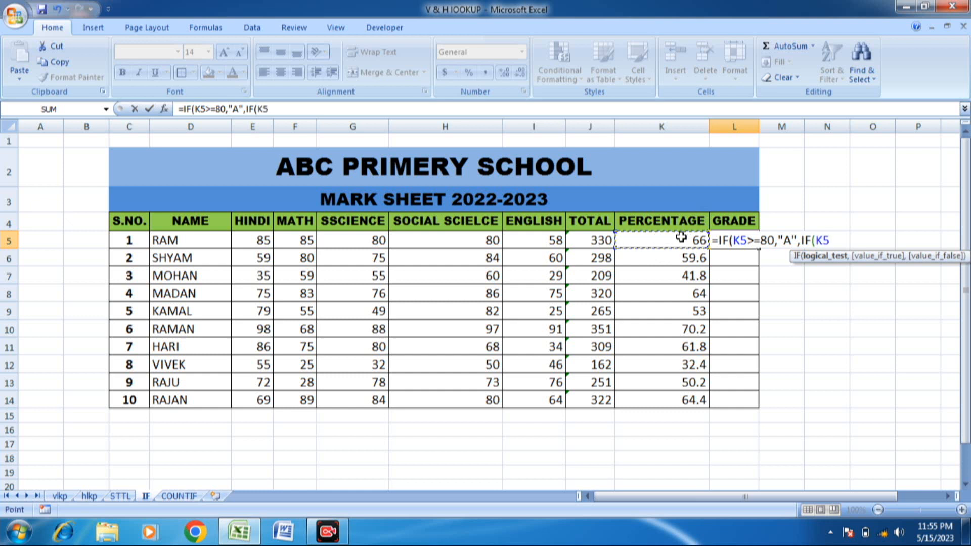
pyautogui.write('>=60')
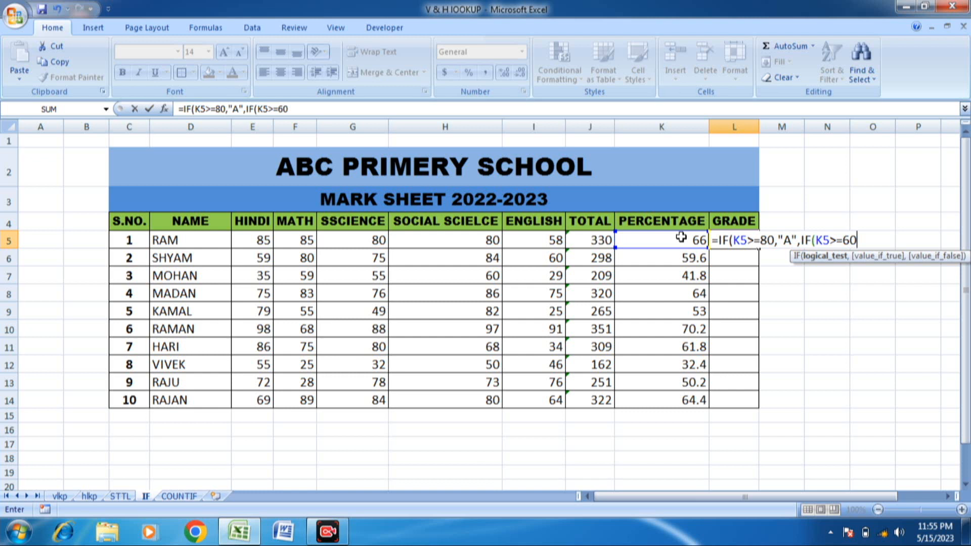
pyautogui.write(',"B"')
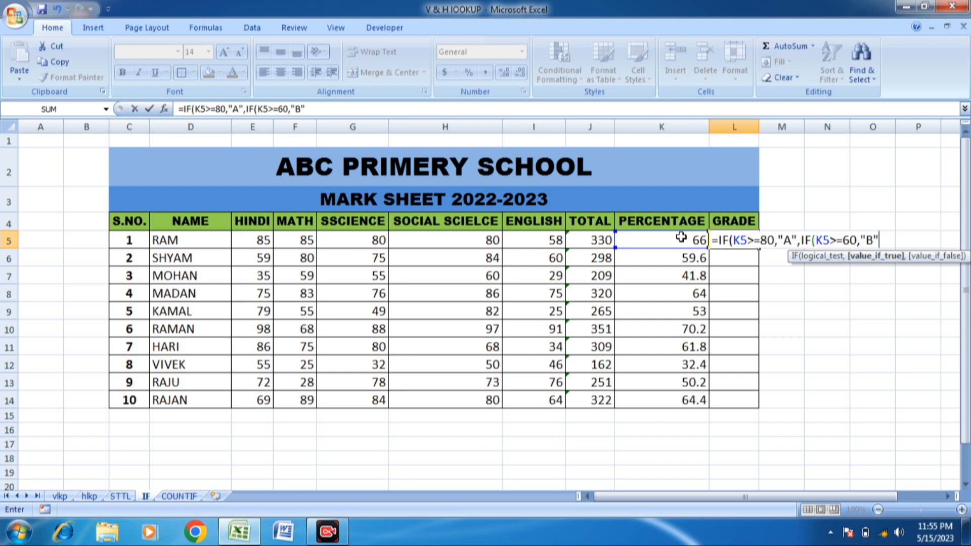
pyautogui.write(',')
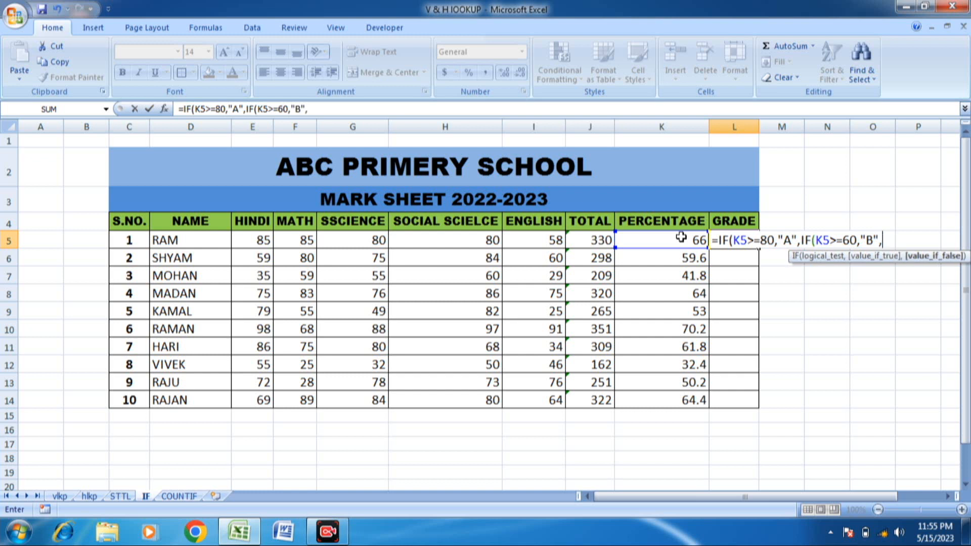
# Nest a third condition, IF(K5>=45,"C", in the L5 formula to give grade C for 45 percent or more
pyautogui.write('IF')
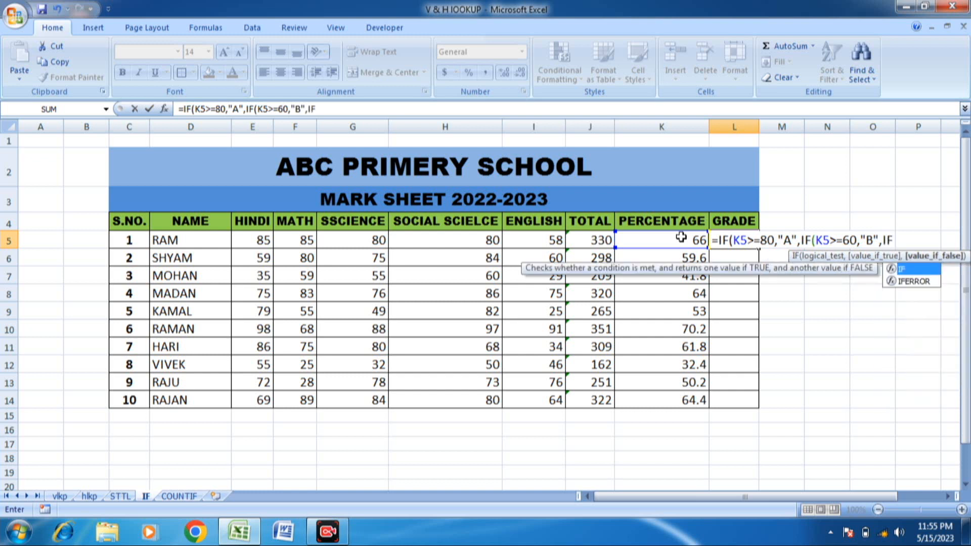
pyautogui.write('(')
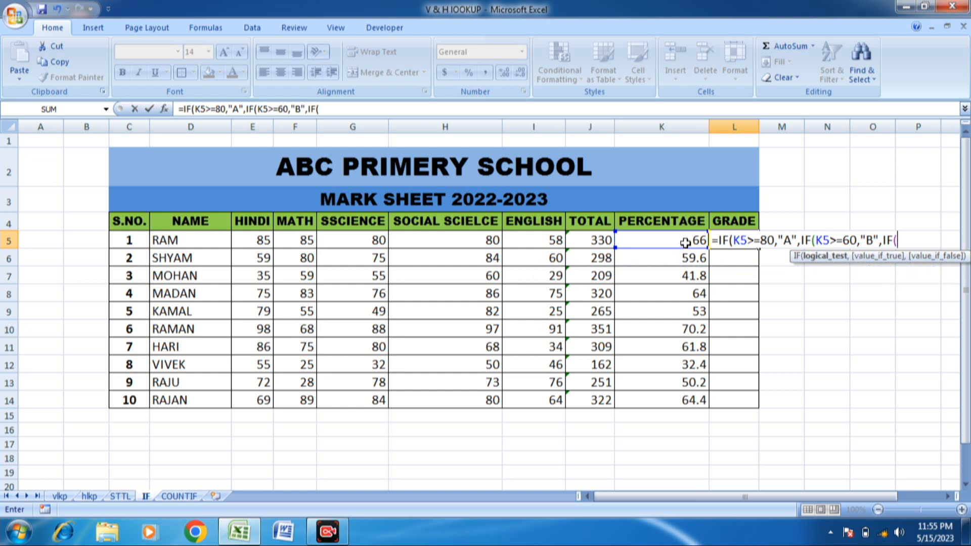
pyautogui.click(684, 239)
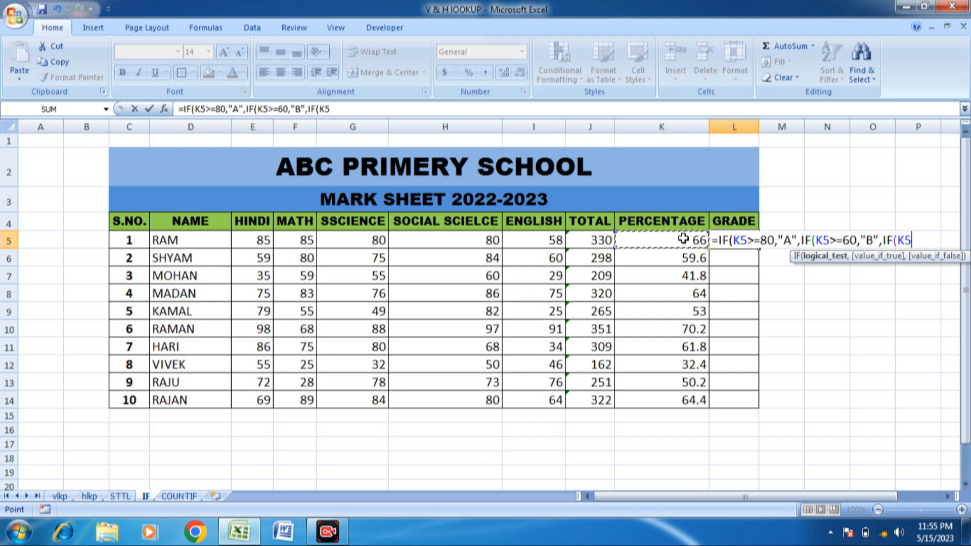
pyautogui.write('>')
pyautogui.write('45')
pyautogui.press('BackSpace')
pyautogui.press('BackSpace')
pyautogui.write('=45')
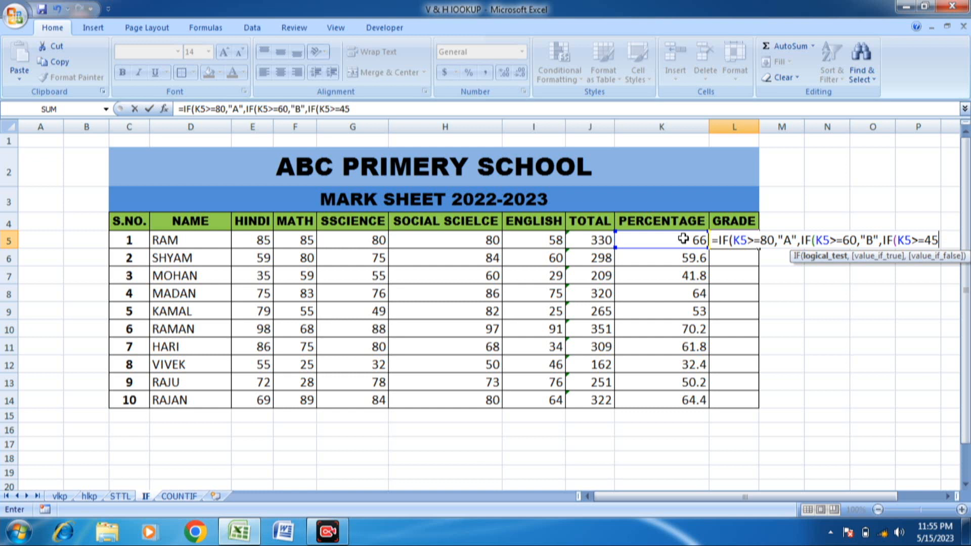
pyautogui.write(',')
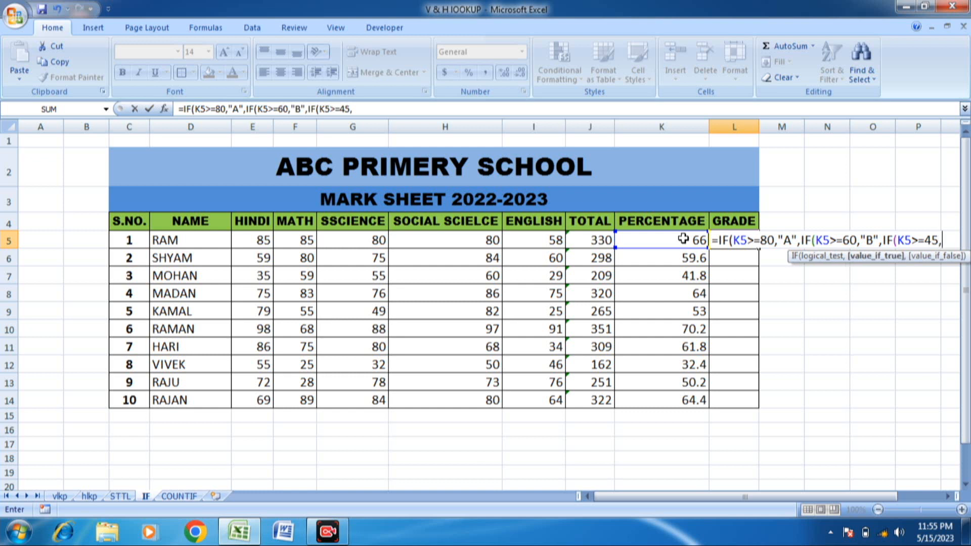
pyautogui.write('"C"')
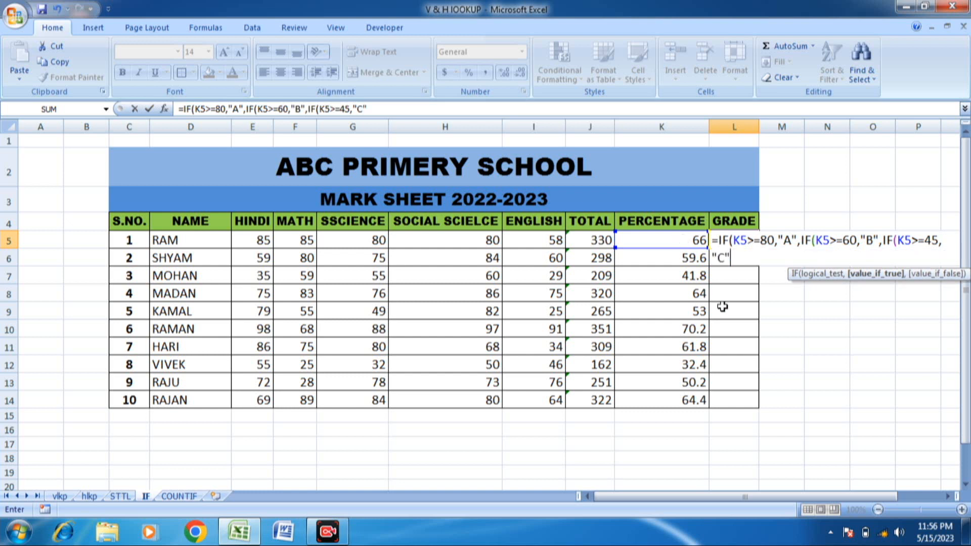
# Add "FAIL" as the final false value, close all three IF brackets and enter the formula in L5
pyautogui.moveTo(658, 500); pyautogui.dragTo(703, 495)
pyautogui.write(',')
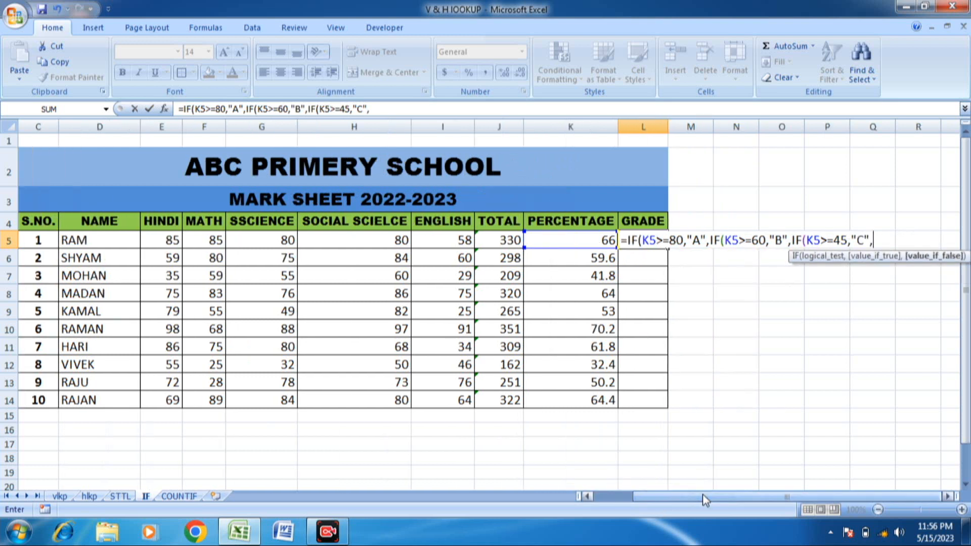
pyautogui.write('"FAIL"')
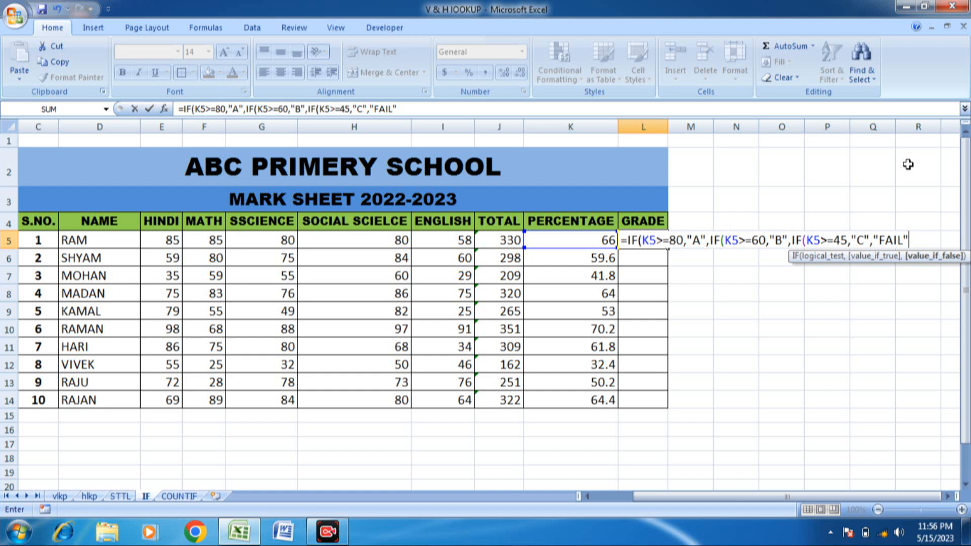
pyautogui.write('))')
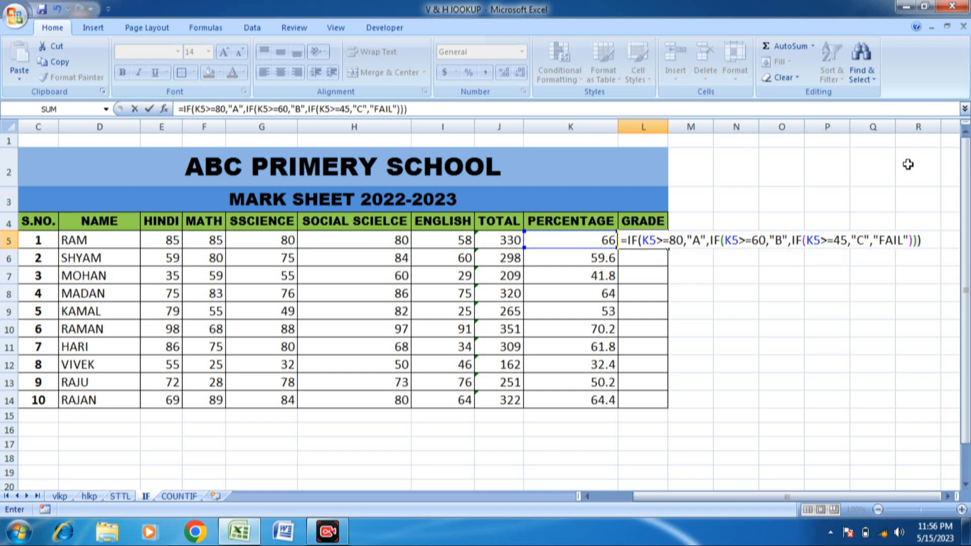
pyautogui.press('Return')
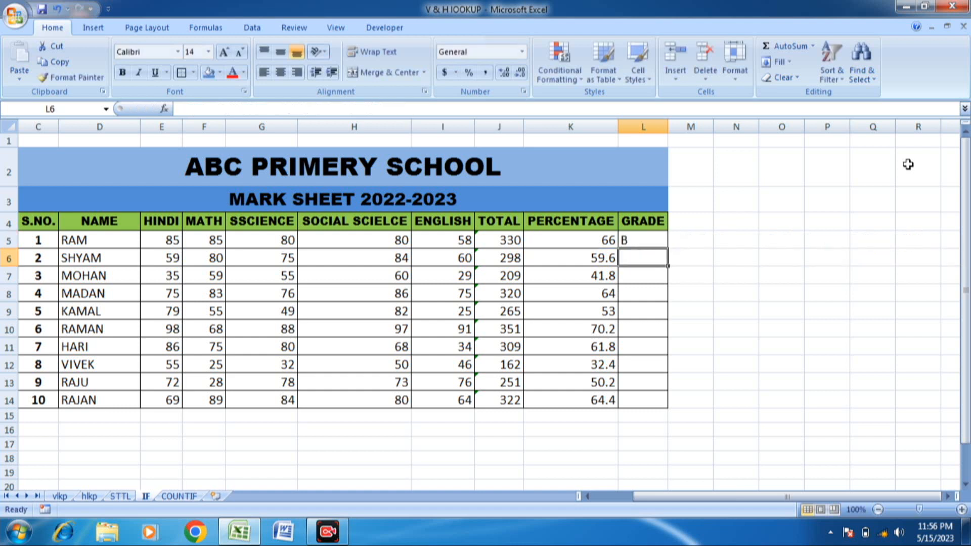
# Fill the nested IF grade formula from L5 down through L14 and check the copied formulas in the GRADE column
pyautogui.click(645, 237)
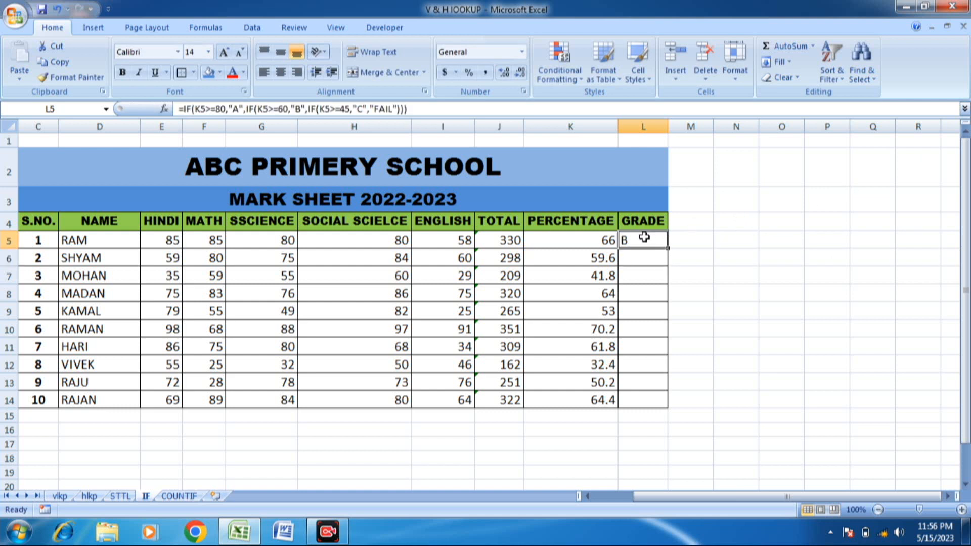
pyautogui.doubleClick(671, 248)
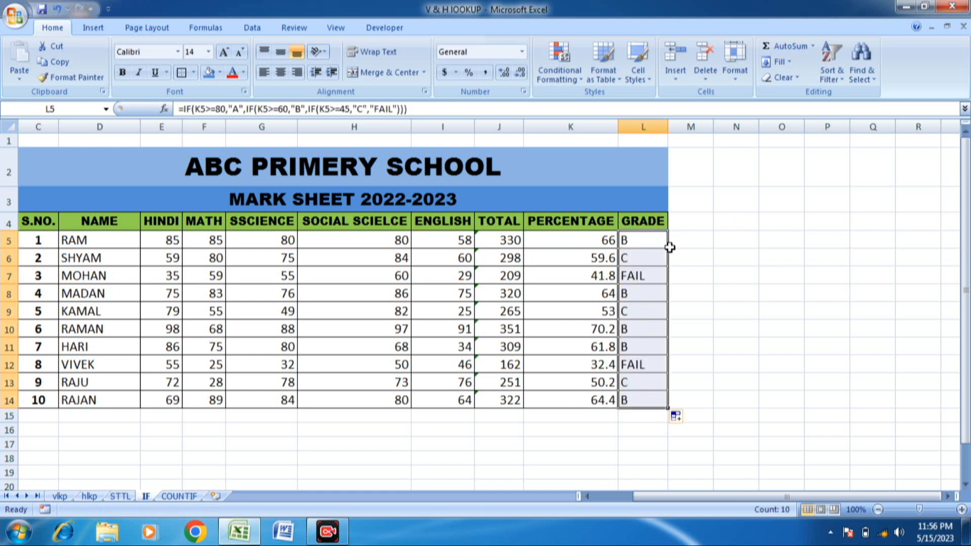
pyautogui.click(632, 237)
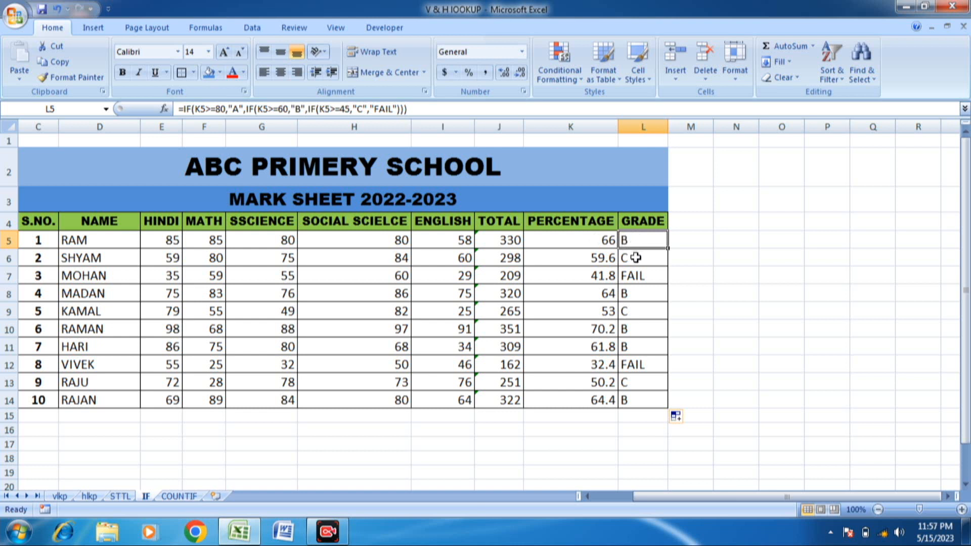
pyautogui.click(636, 258)
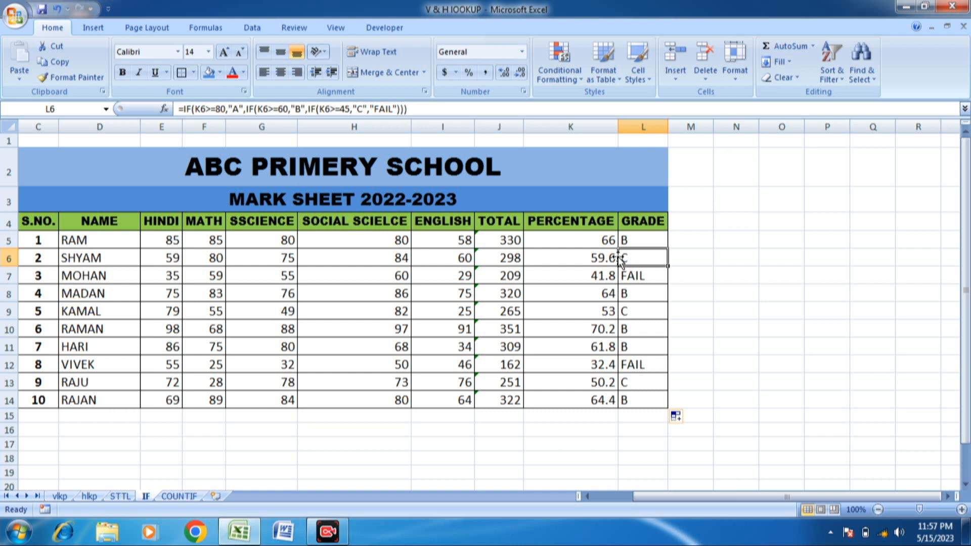
pyautogui.click(634, 273)
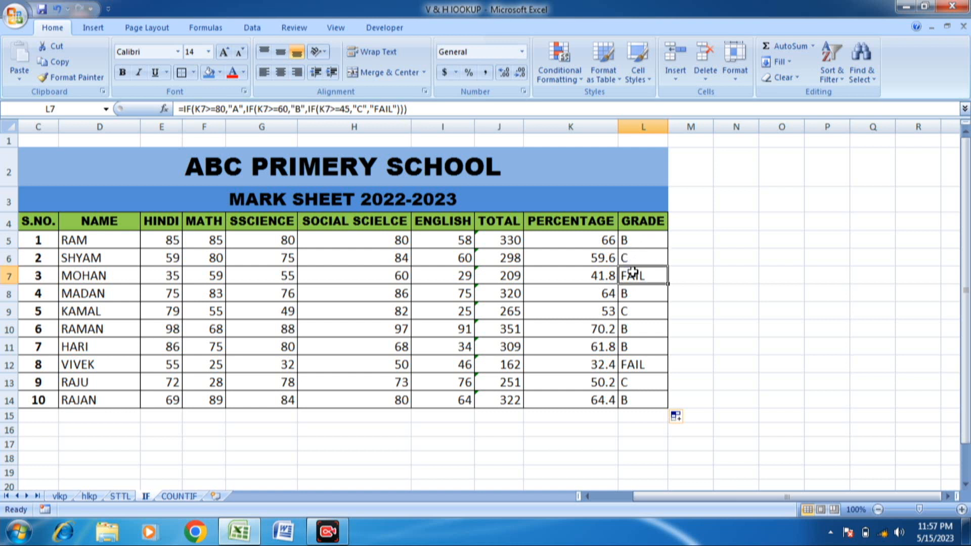
pyautogui.click(631, 324)
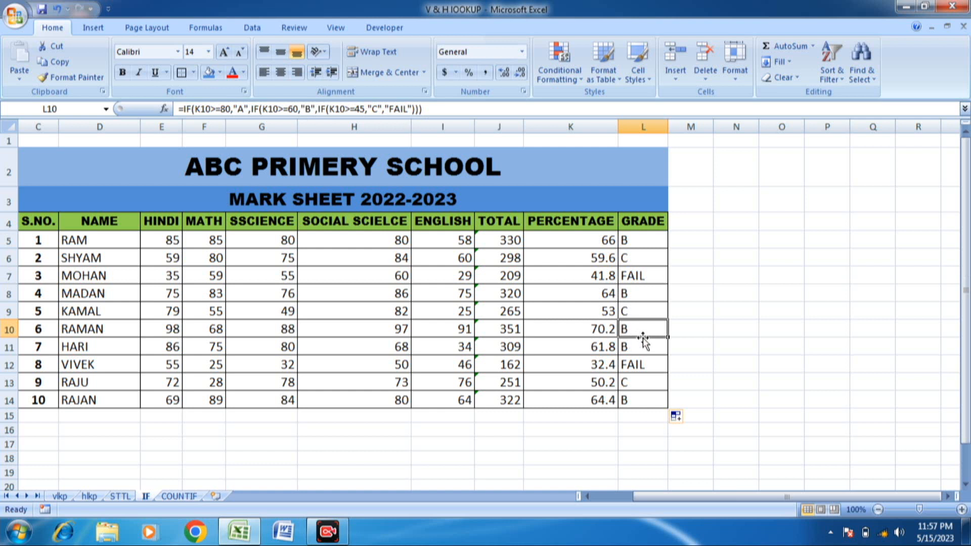
# Set the science mark in G10 and the math mark in F10 to 99
pyautogui.click(280, 329)
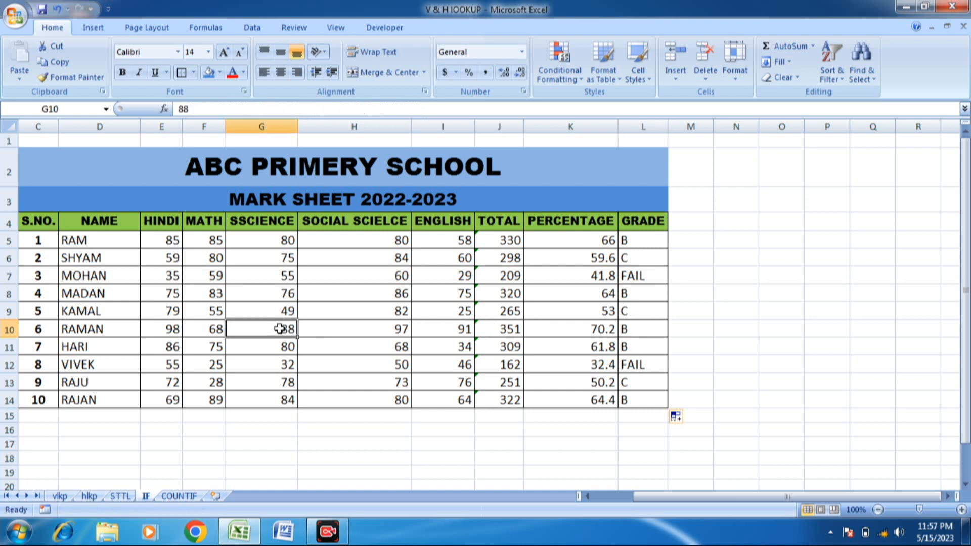
pyautogui.write('99')
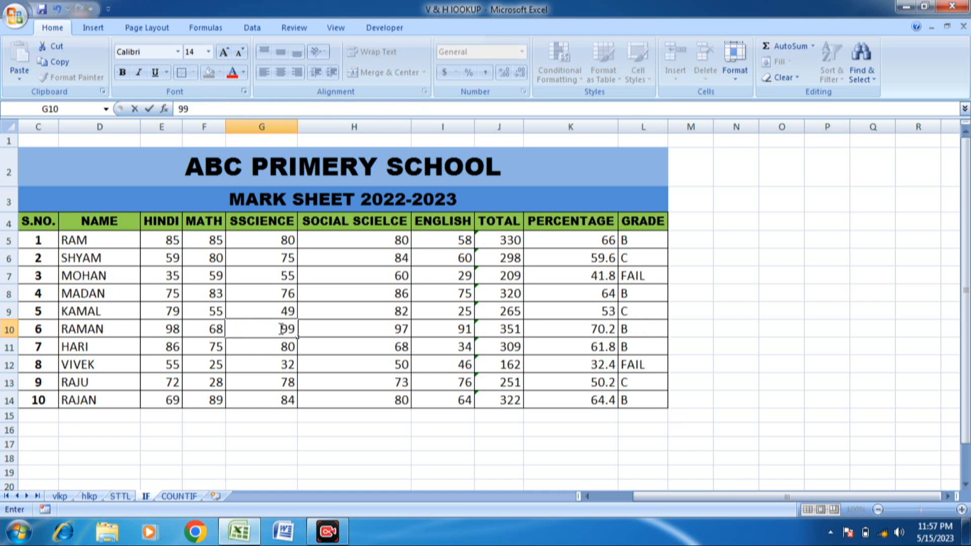
pyautogui.click(195, 326)
pyautogui.write('99')
pyautogui.press('Return')
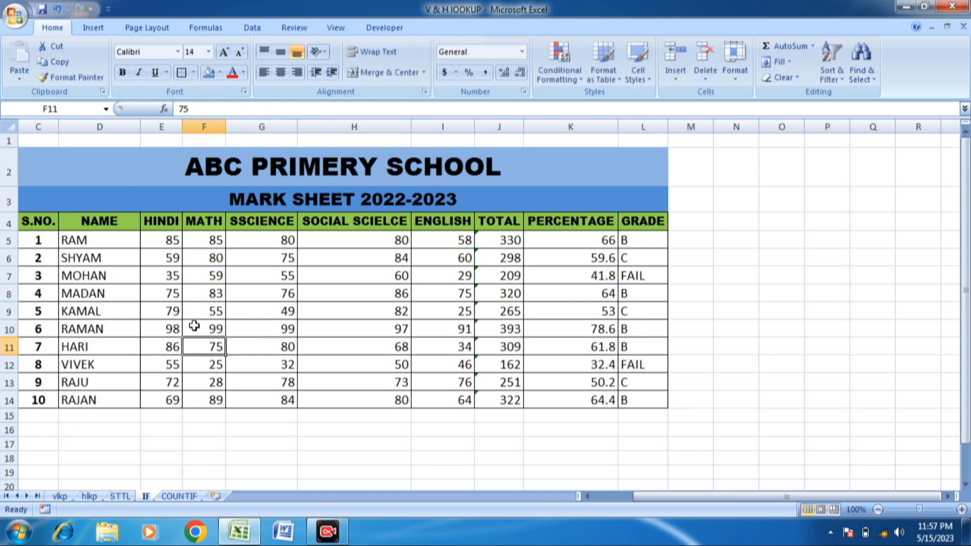
# Check the total and percentage in row 10, and set the social science mark in H10 to 99
pyautogui.click(357, 330)
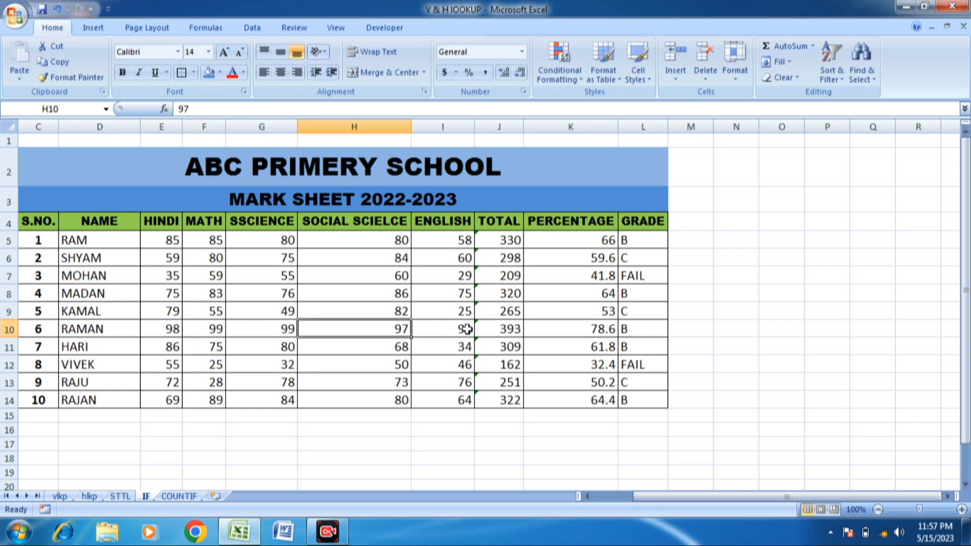
pyautogui.click(501, 328)
pyautogui.click(594, 327)
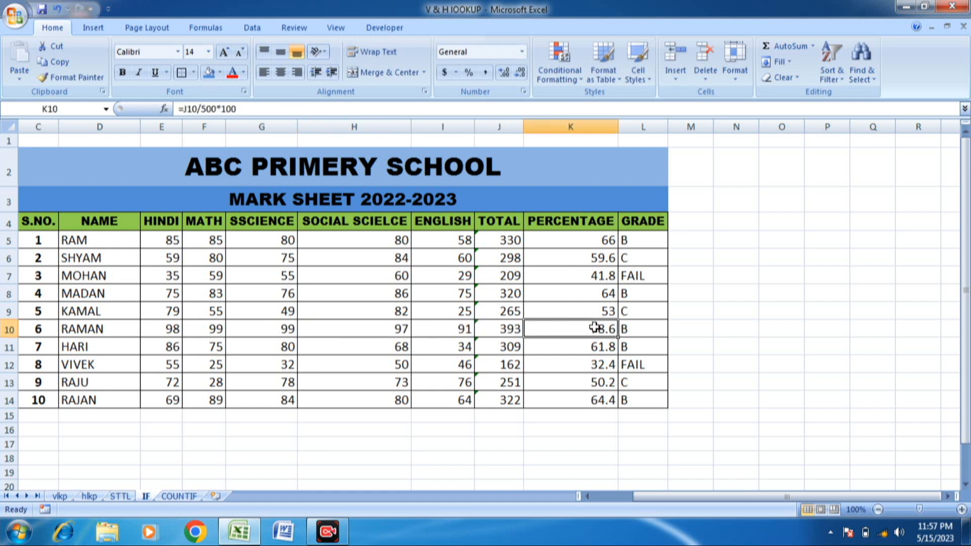
pyautogui.click(369, 346)
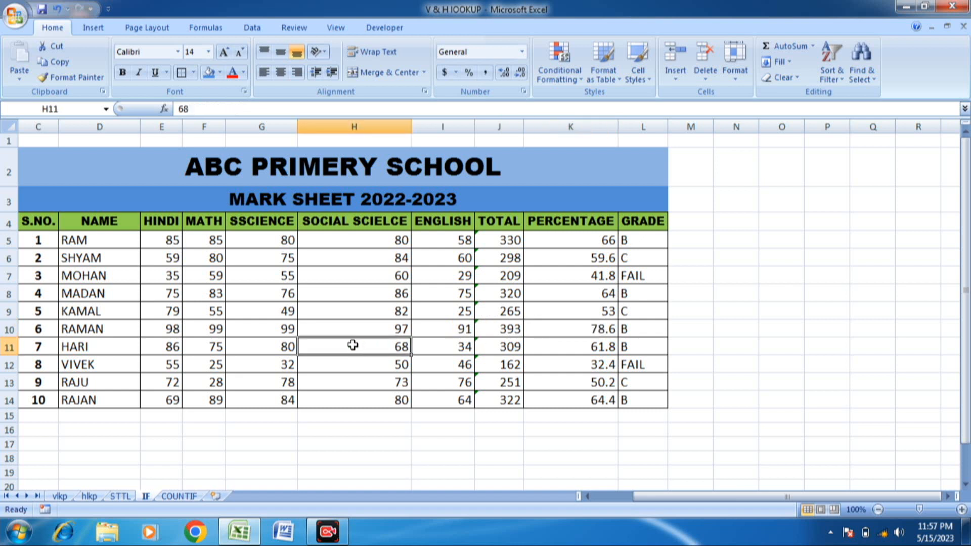
pyautogui.click(301, 329)
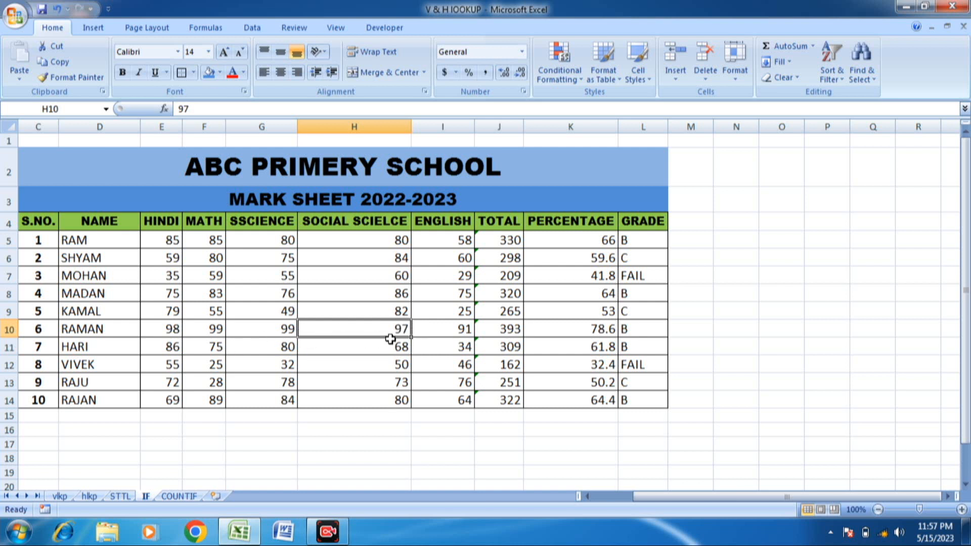
pyautogui.write('9')
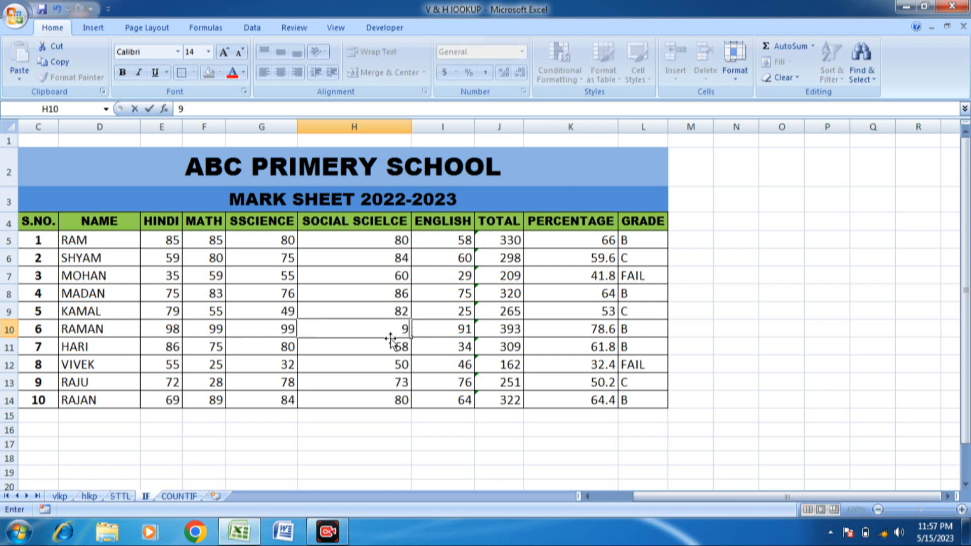
pyautogui.press('Return')
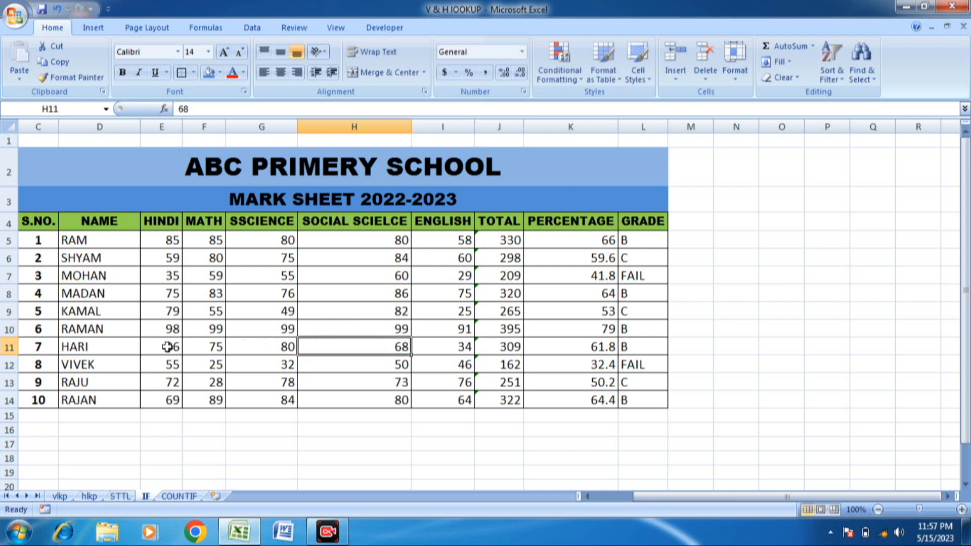
# Set the English mark in I10 and the Hindi mark in E10 to 99
pyautogui.click(169, 330)
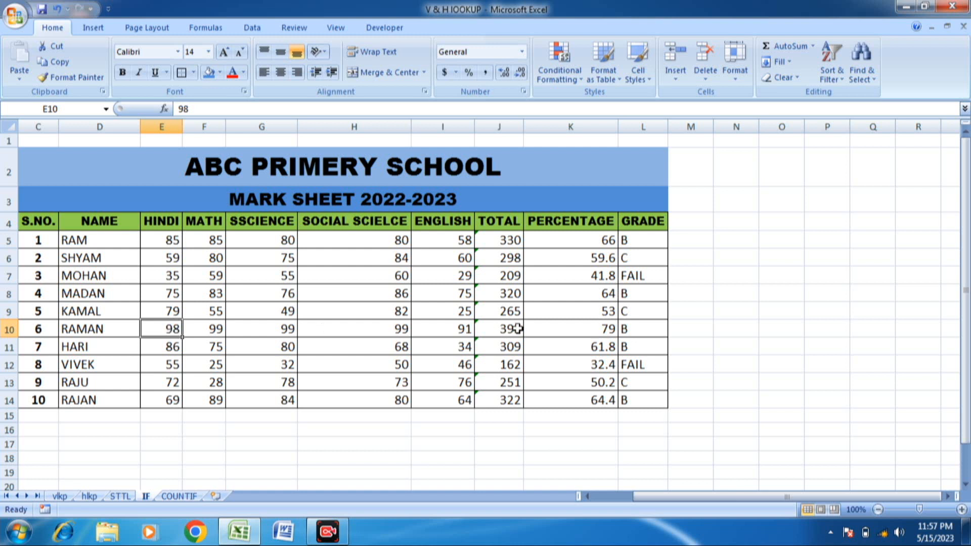
pyautogui.click(450, 329)
pyautogui.write('99')
pyautogui.press('Return')
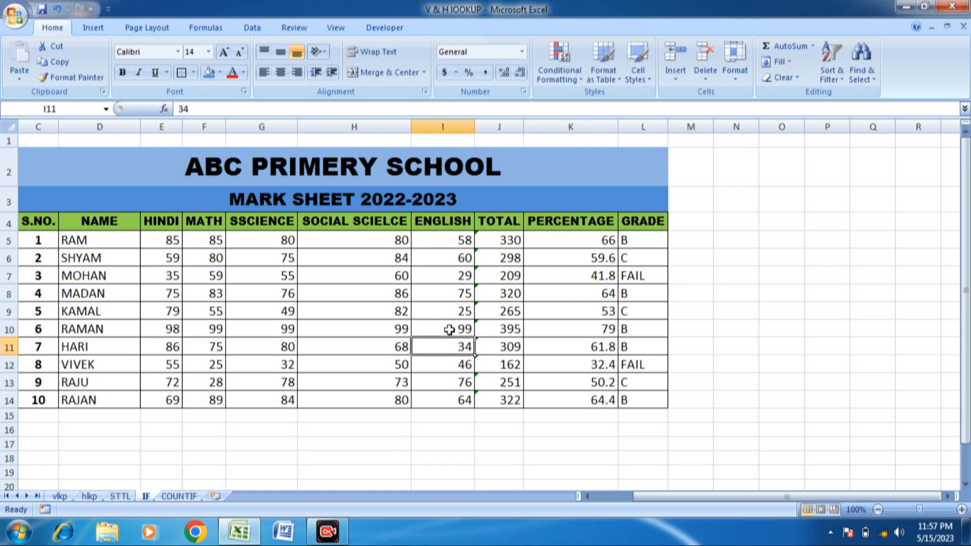
pyautogui.click(455, 329)
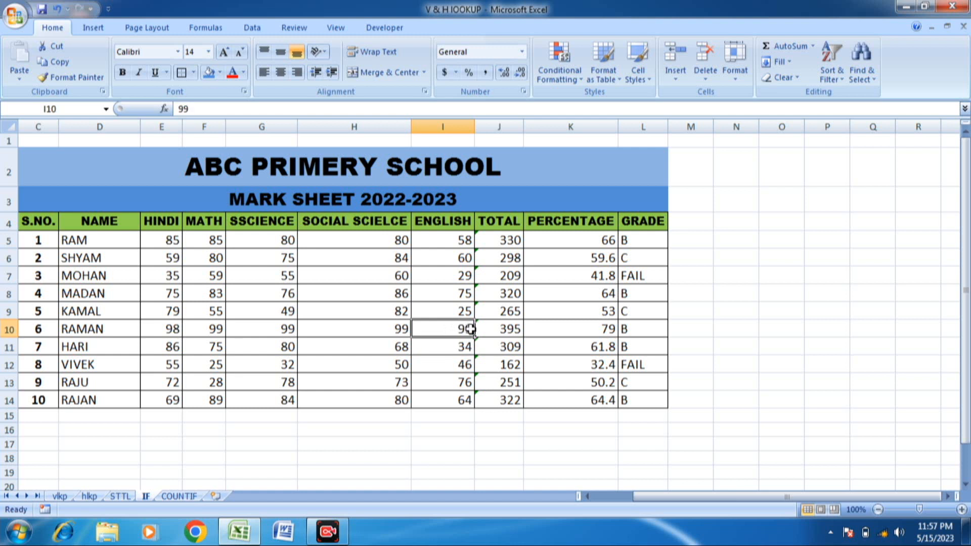
pyautogui.click(167, 329)
pyautogui.write('9')
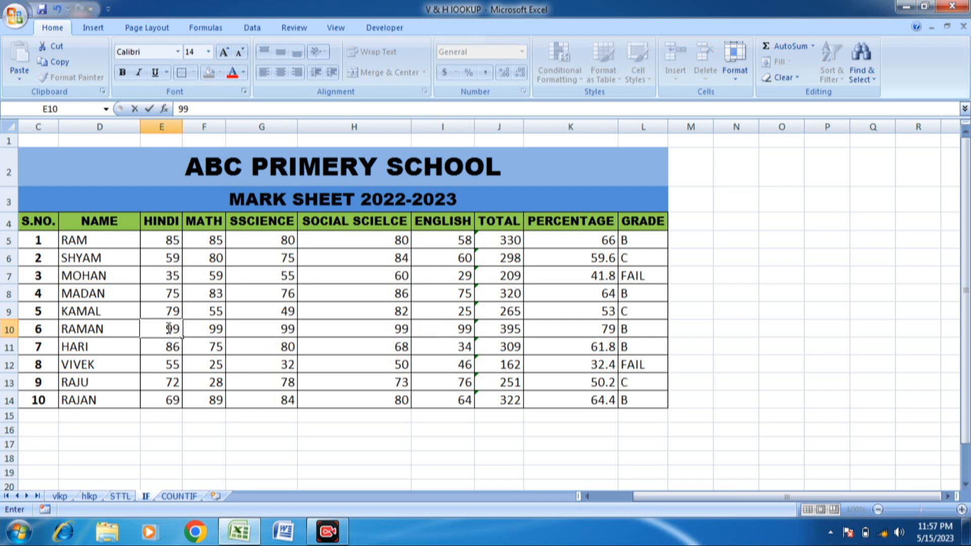
pyautogui.write('9')
pyautogui.press('Return')
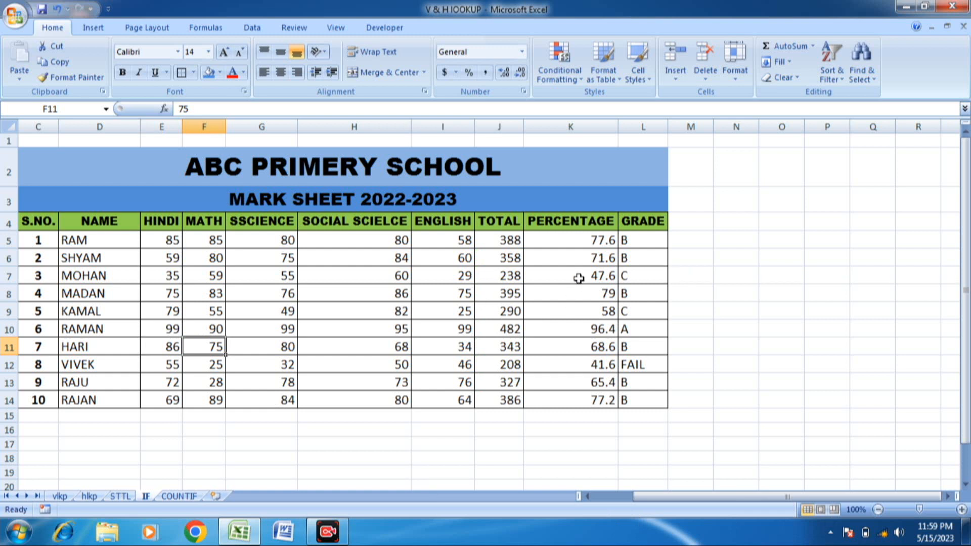
# Examine the grades in rows 5 to 7 against the subject marks and percentages they are based on
pyautogui.click(627, 256)
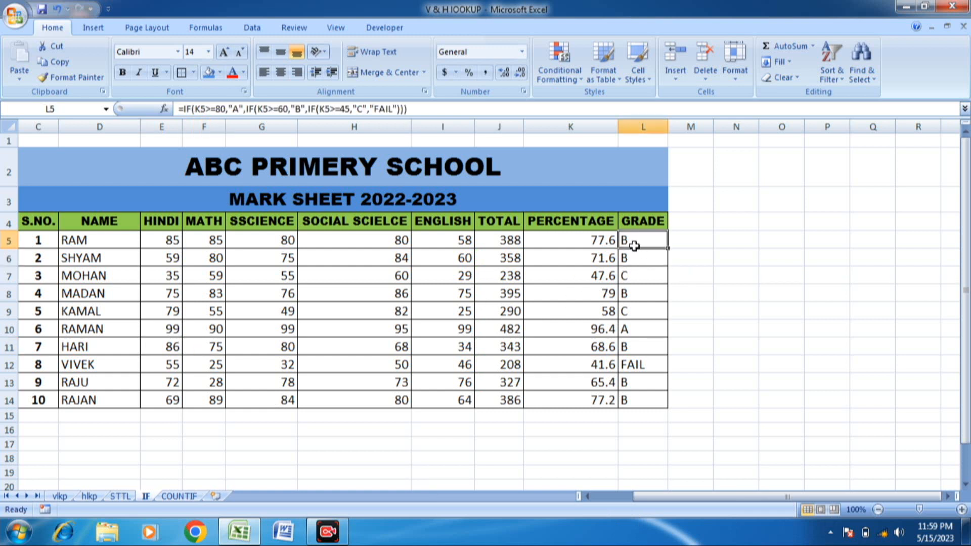
pyautogui.click(636, 275)
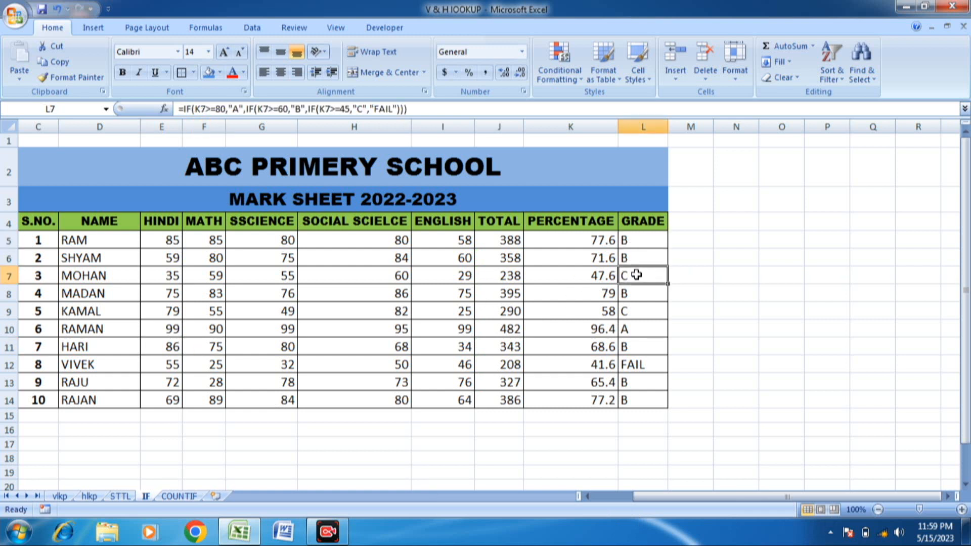
pyautogui.click(640, 242)
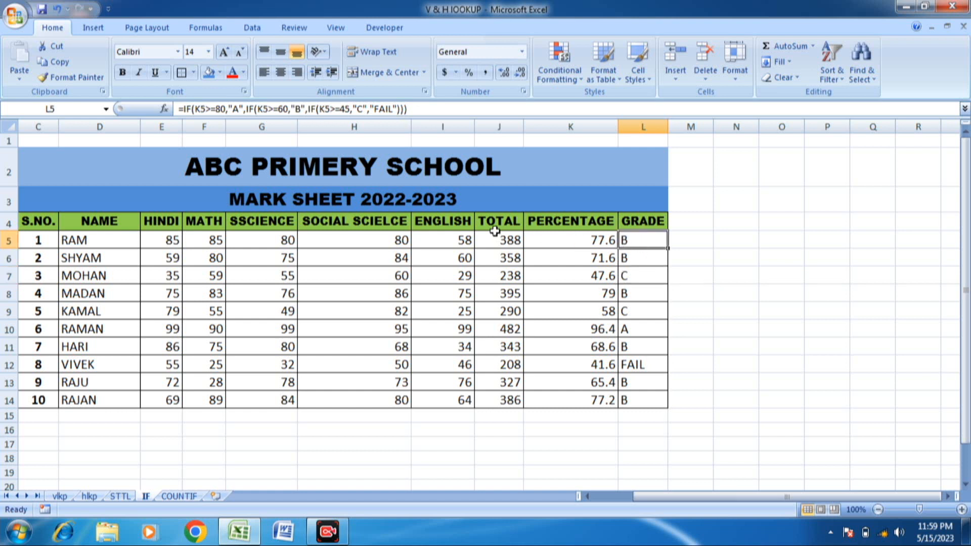
pyautogui.click(354, 253)
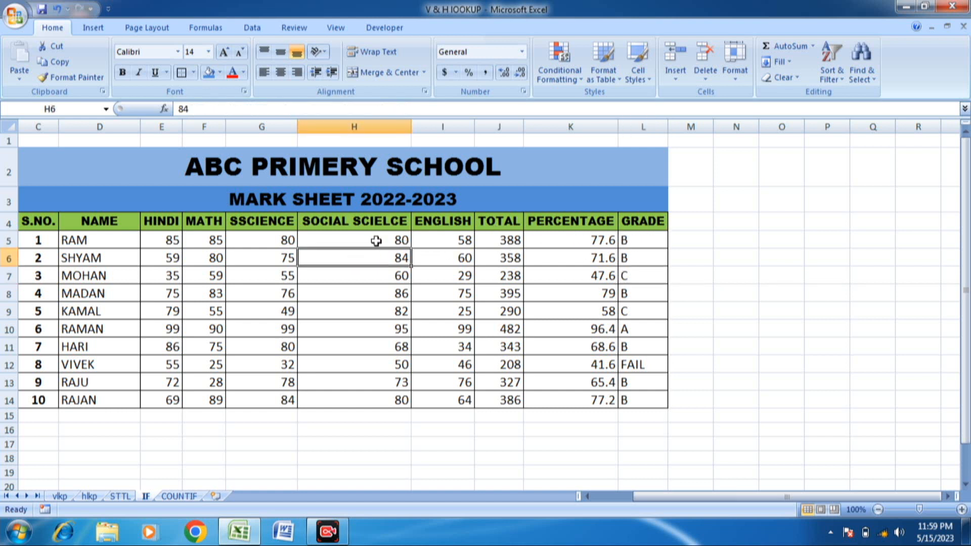
pyautogui.moveTo(167, 241); pyautogui.dragTo(466, 242)
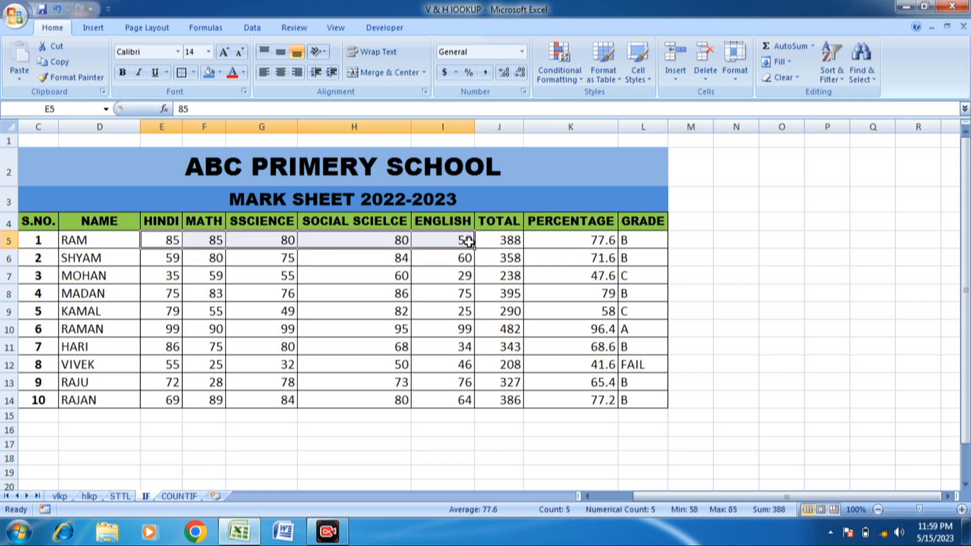
pyautogui.click(277, 281)
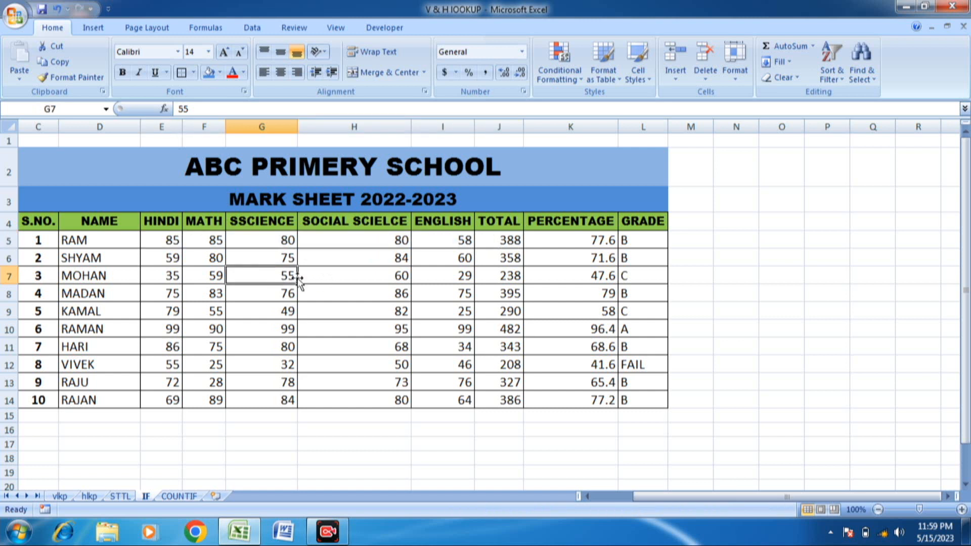
pyautogui.click(177, 272)
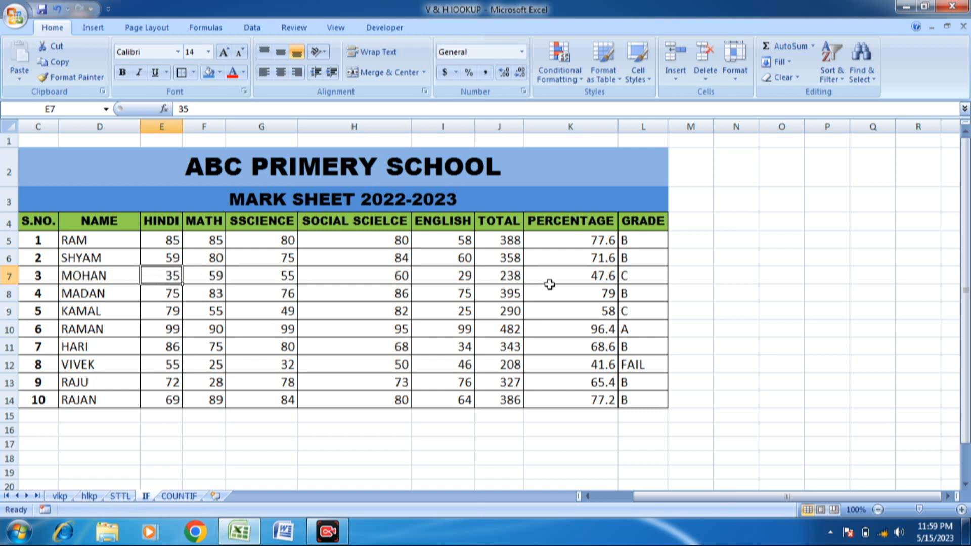
pyautogui.click(628, 278)
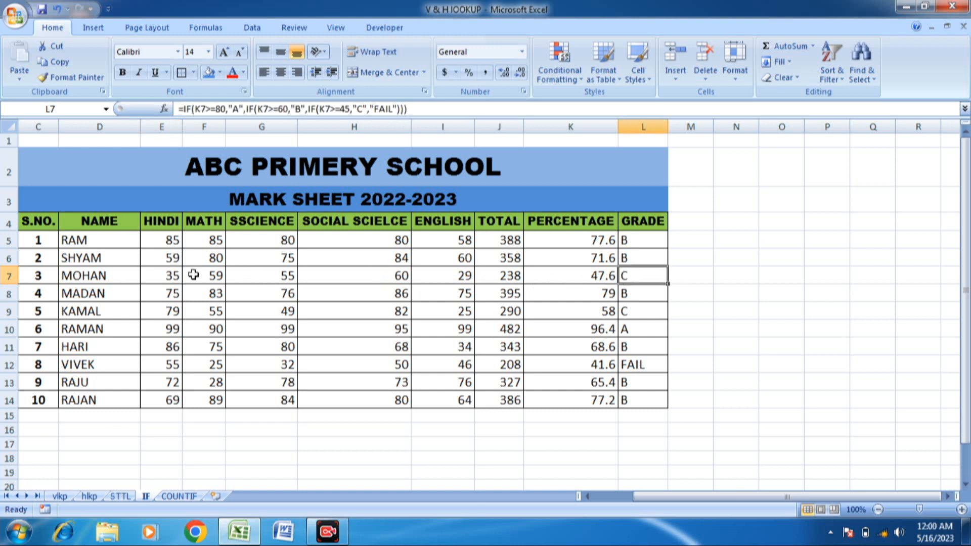
pyautogui.click(172, 276)
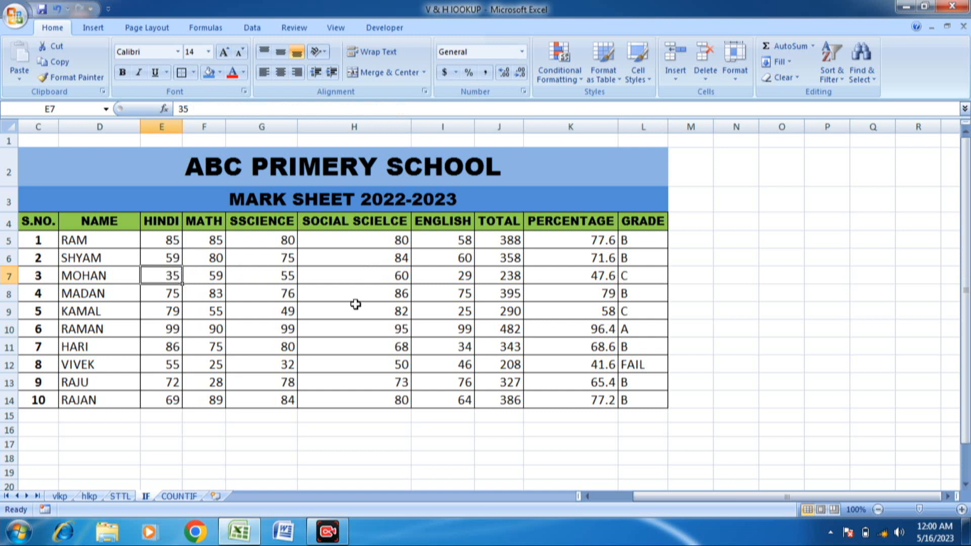
pyautogui.click(592, 278)
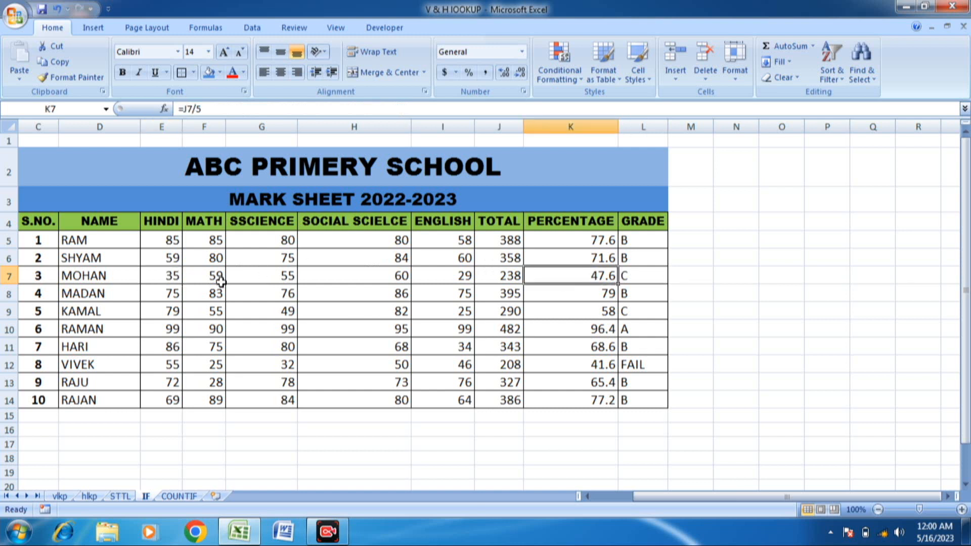
pyautogui.click(170, 276)
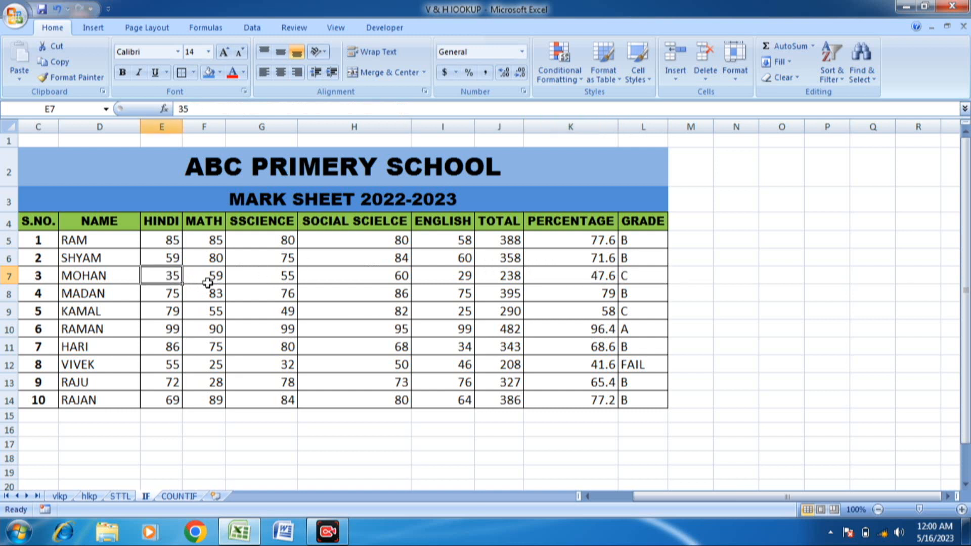
pyautogui.click(647, 273)
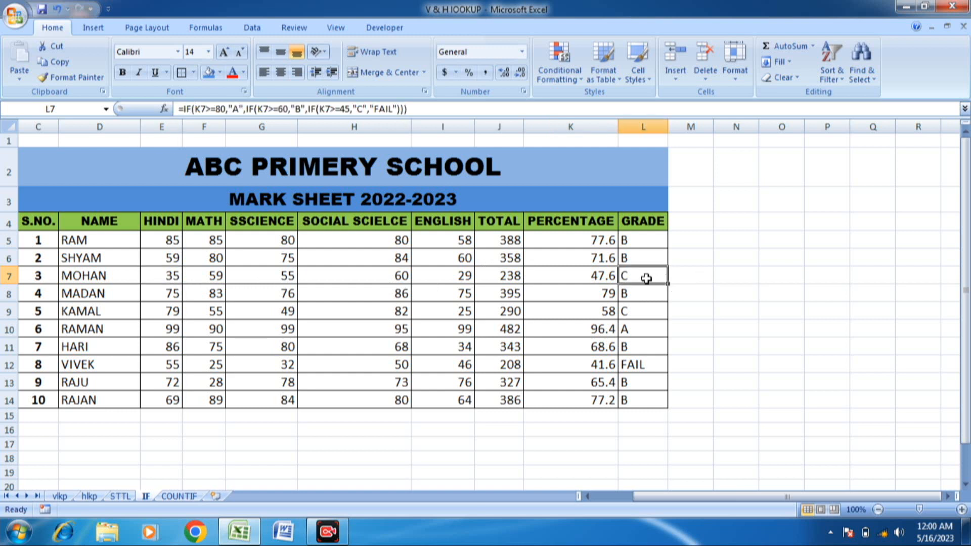
# Open the STTL sheet and examine the region and sales columns of the table
pyautogui.click(120, 497)
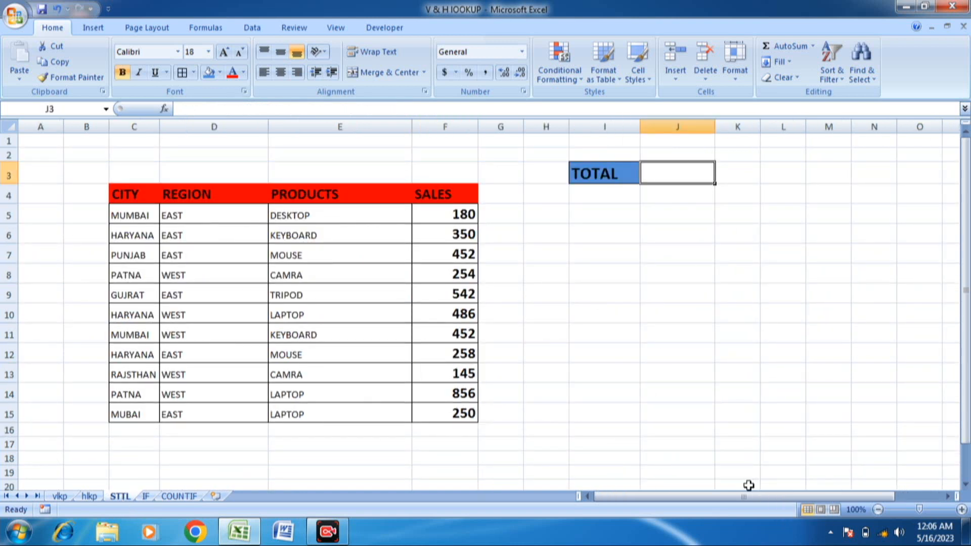
pyautogui.click(205, 313)
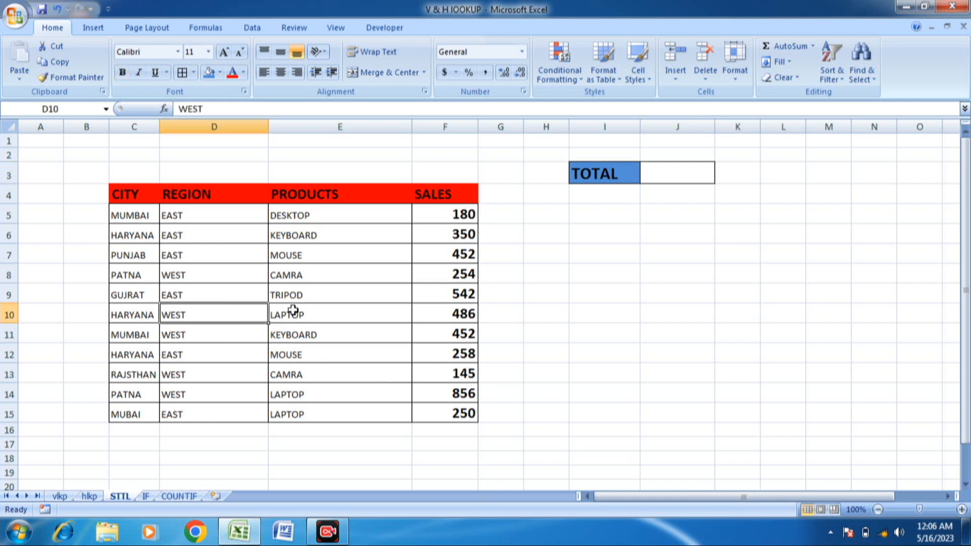
pyautogui.click(454, 220)
# Total the sales in F5:F15 with a SUM formula in cell J3
pyautogui.click(684, 172)
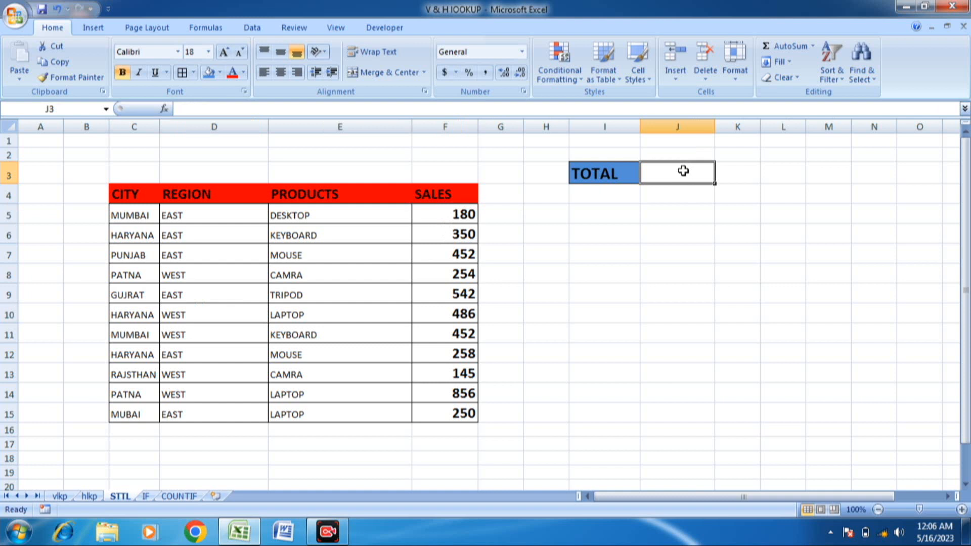
pyautogui.write('=SUM')
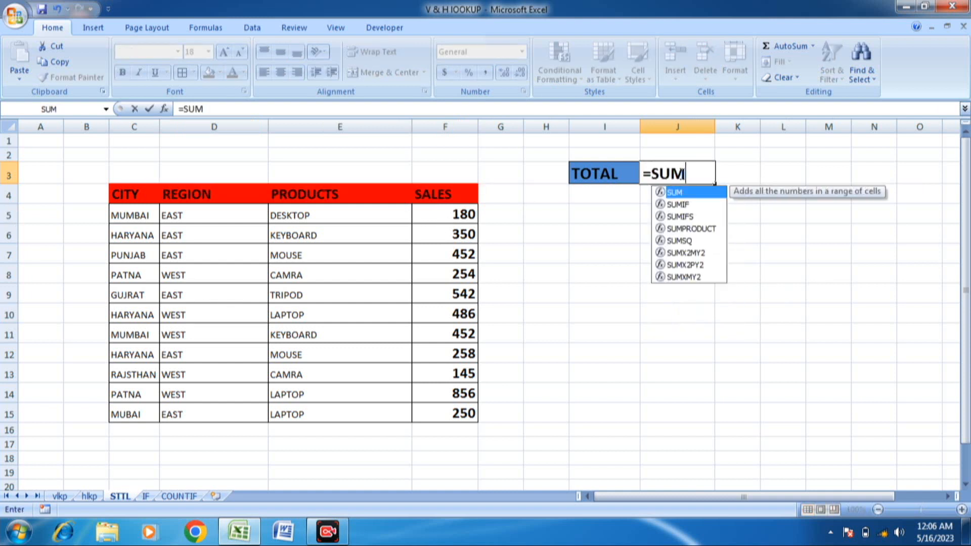
pyautogui.write('(')
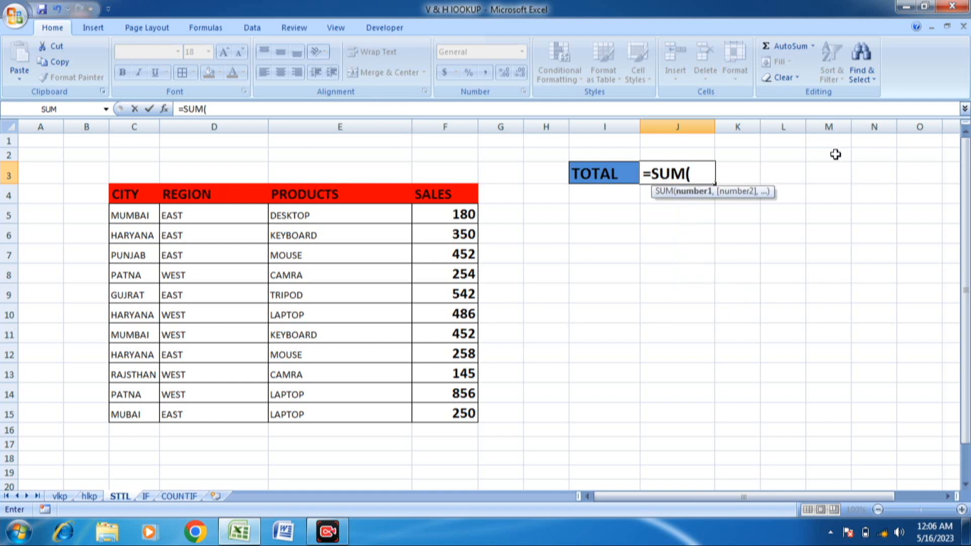
pyautogui.moveTo(444, 217); pyautogui.dragTo(460, 361)
pyautogui.press('Return')
pyautogui.moveTo(969, 225); pyautogui.dragTo(968, 195)
pyautogui.click(699, 175)
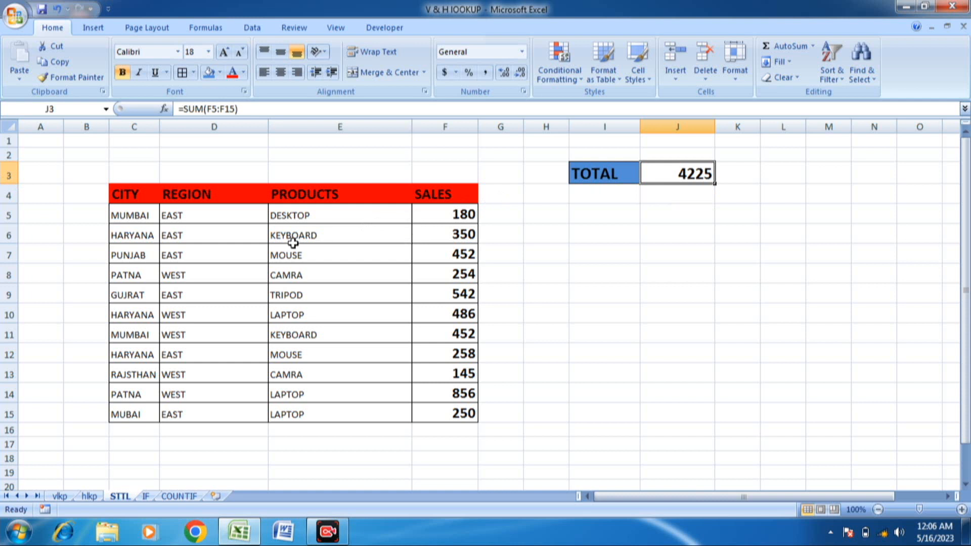
# Filter the sales table by the EAST value in the region column
pyautogui.click(187, 277)
pyautogui.click(166, 298)
pyautogui.rightClick(167, 300)
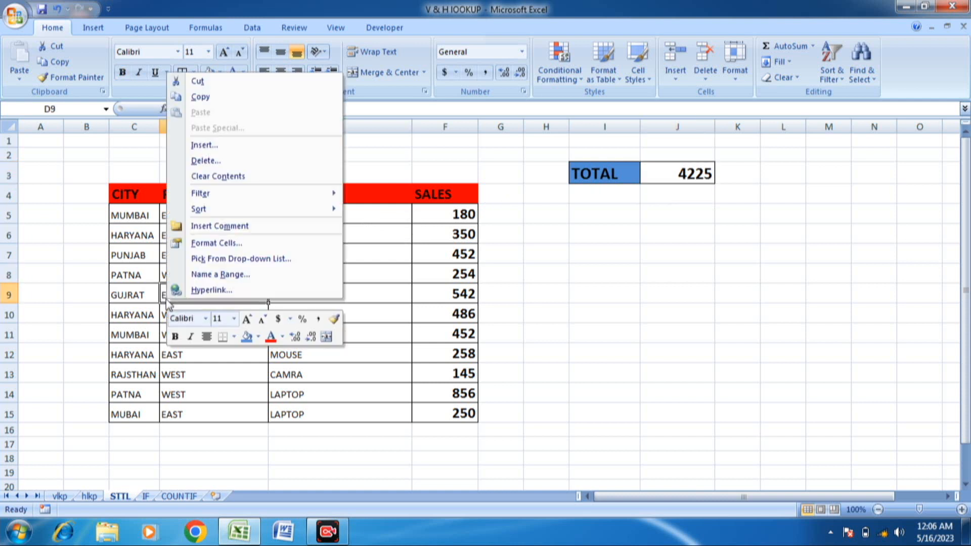
pyautogui.moveTo(210, 194)
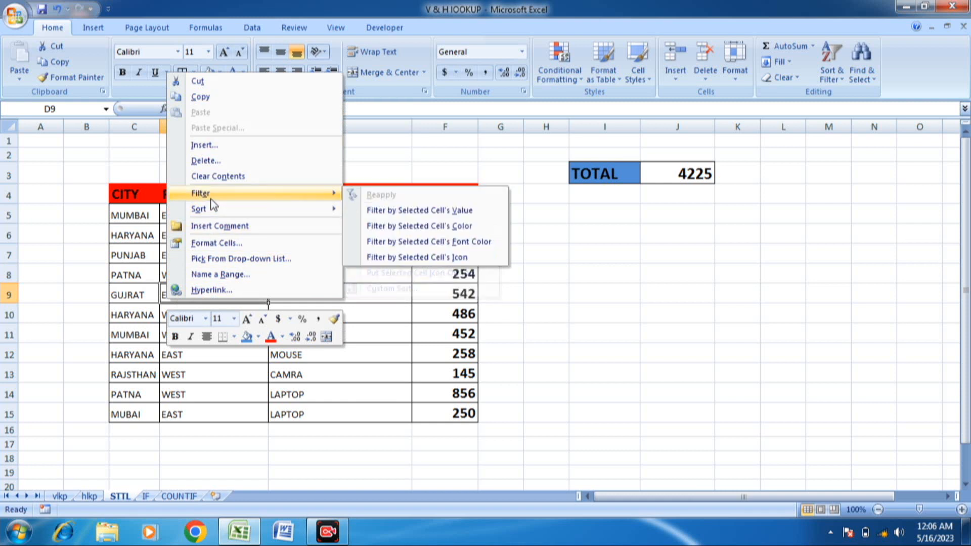
pyautogui.click(409, 211)
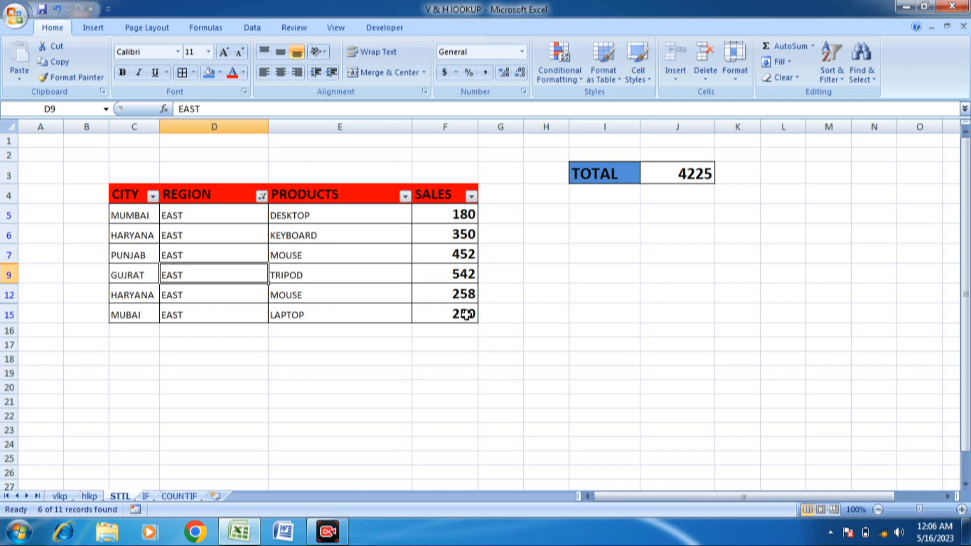
# Compare the total in J3 with the sum of the filtered sales, and undo the region filter
pyautogui.click(679, 175)
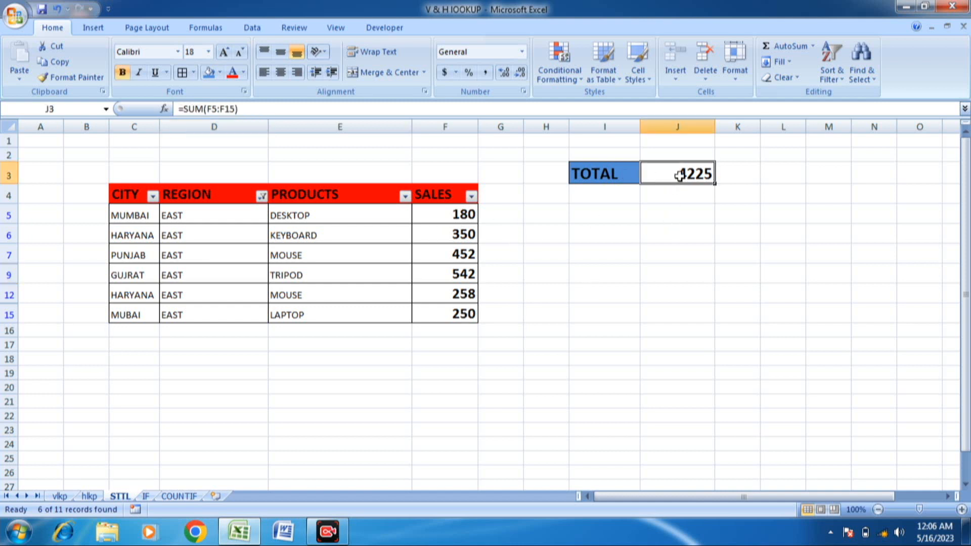
pyautogui.moveTo(466, 215); pyautogui.dragTo(462, 313)
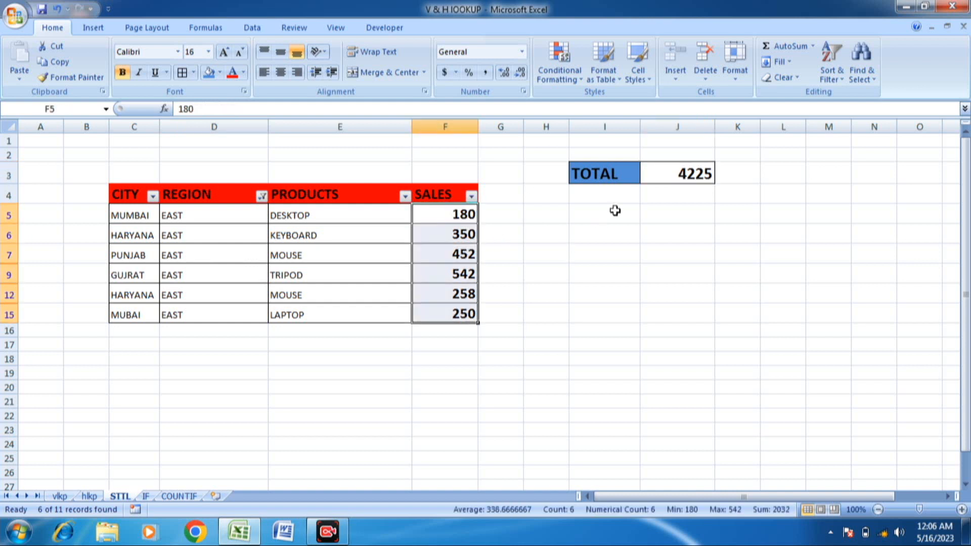
pyautogui.click(673, 178)
pyautogui.click(335, 291)
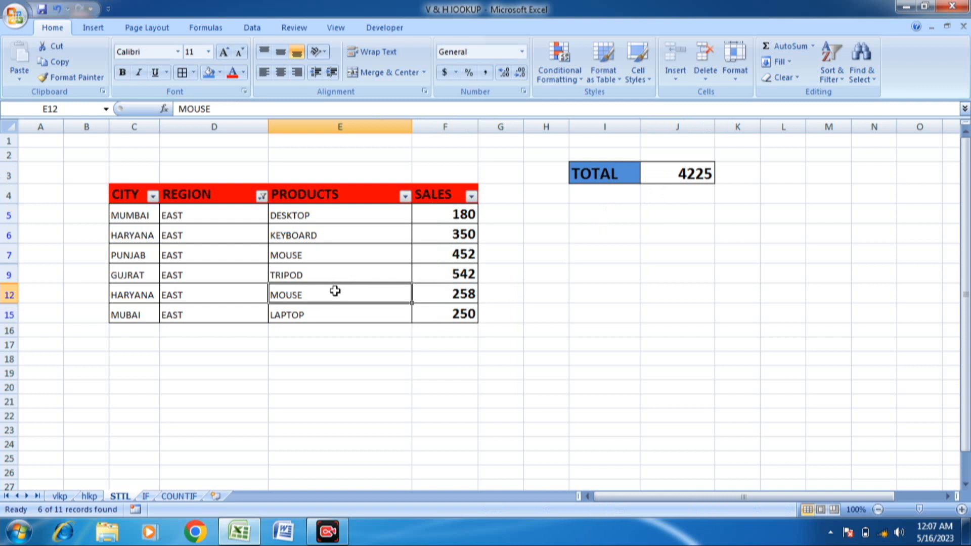
pyautogui.hotkey('ctrl', 'z')
# Start a SUBTOTAL formula in total cell J3 with function number 9 for SUM
pyautogui.click(694, 178)
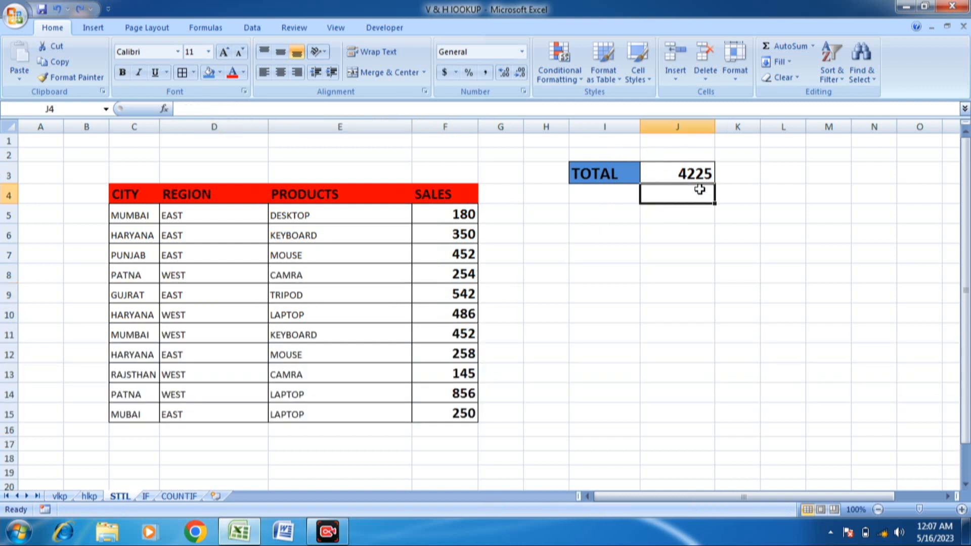
pyautogui.write('=')
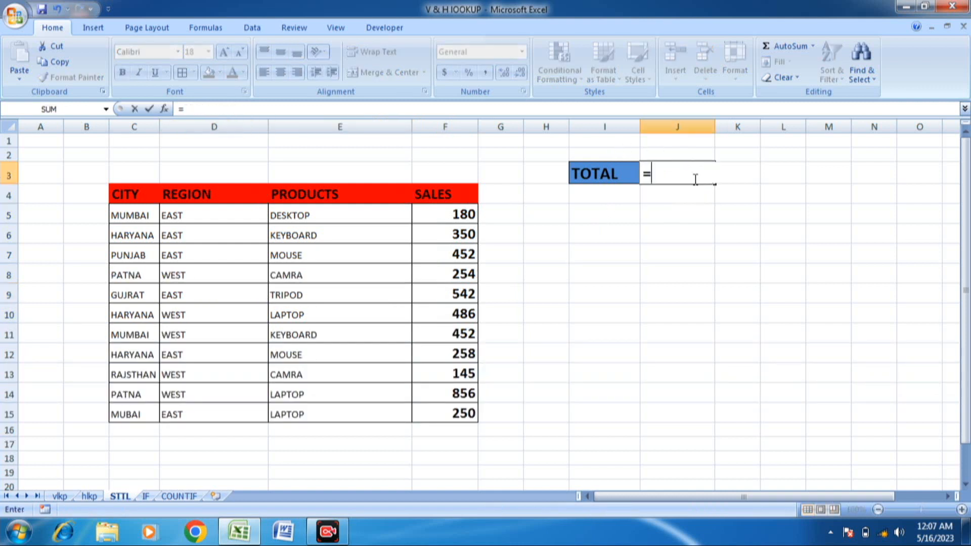
pyautogui.write('SU')
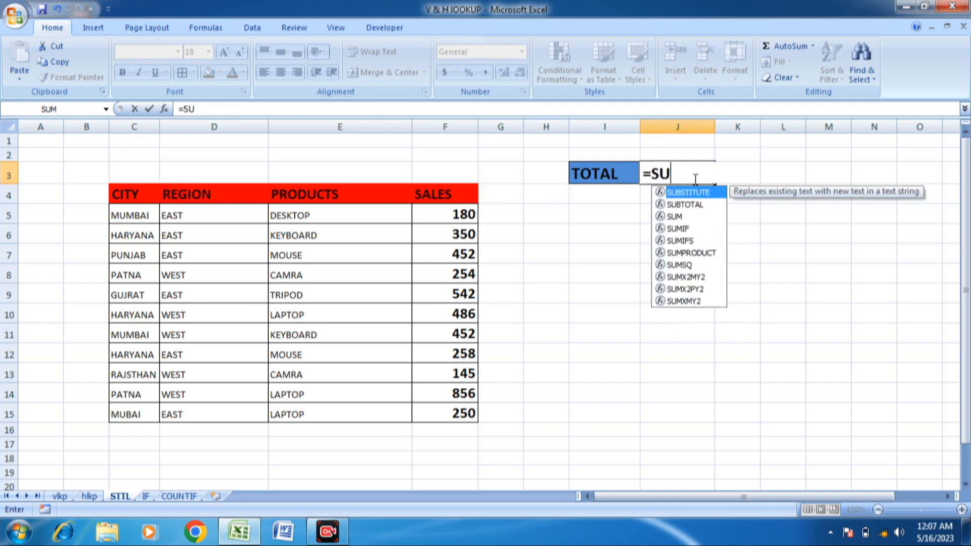
pyautogui.write('B')
pyautogui.press('Down')
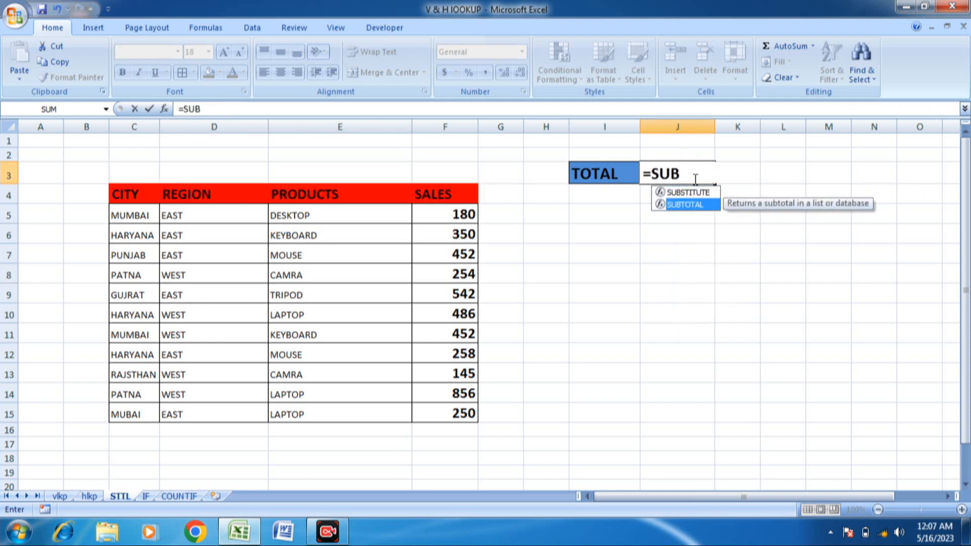
pyautogui.press('Tab')
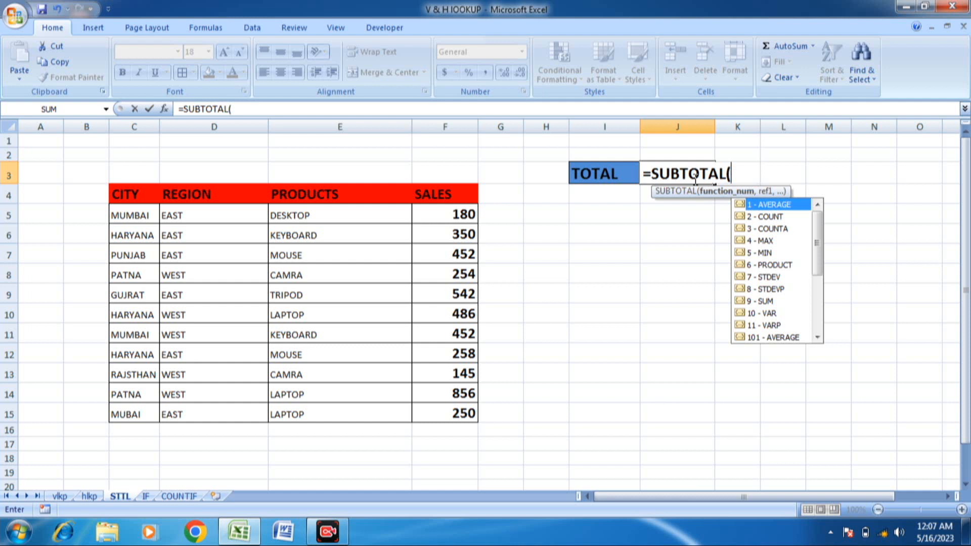
pyautogui.press('Down')
pyautogui.press('Down')
pyautogui.press('Down')
pyautogui.press('Down')
pyautogui.press('Down')
pyautogui.press('Down')
pyautogui.press('Down')
pyautogui.press('Down')
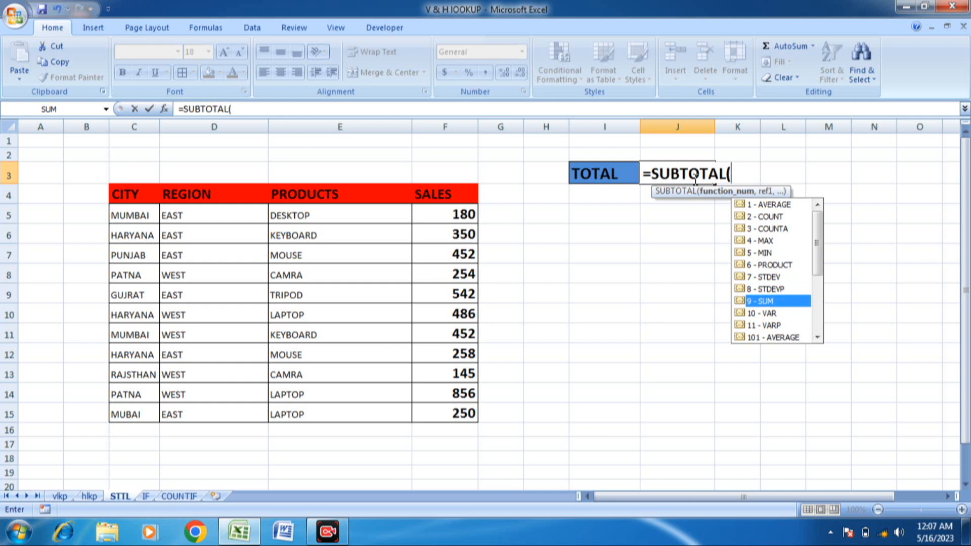
pyautogui.write('9')
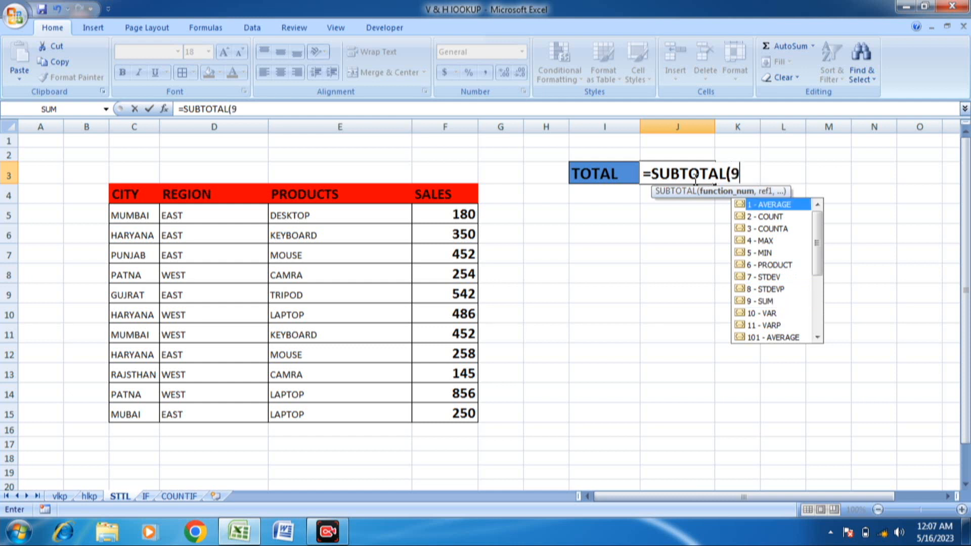
pyautogui.write(',')
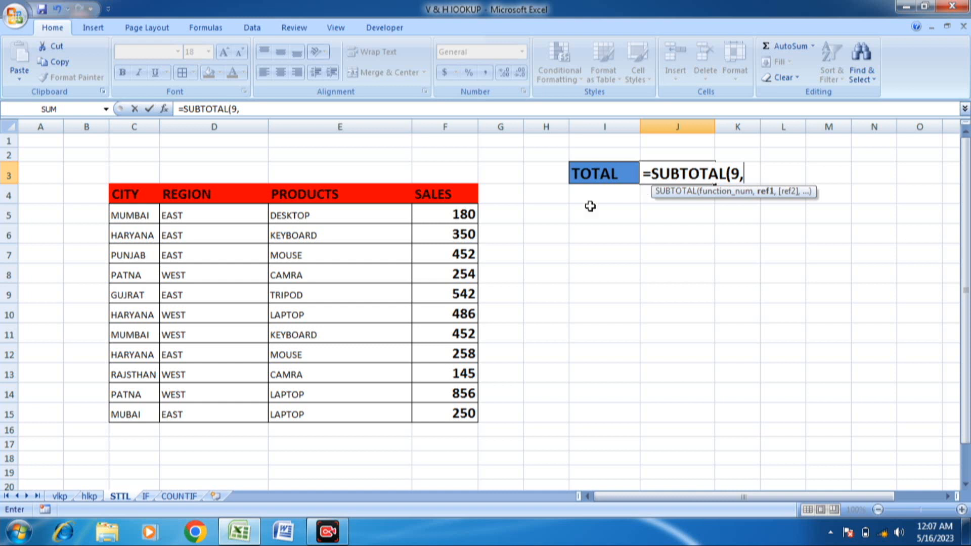
# Complete the SUBTOTAL formula with the sales range F5:F15
pyautogui.moveTo(457, 215); pyautogui.dragTo(450, 377)
pyautogui.moveTo(454, 410); pyautogui.dragTo(455, 411)
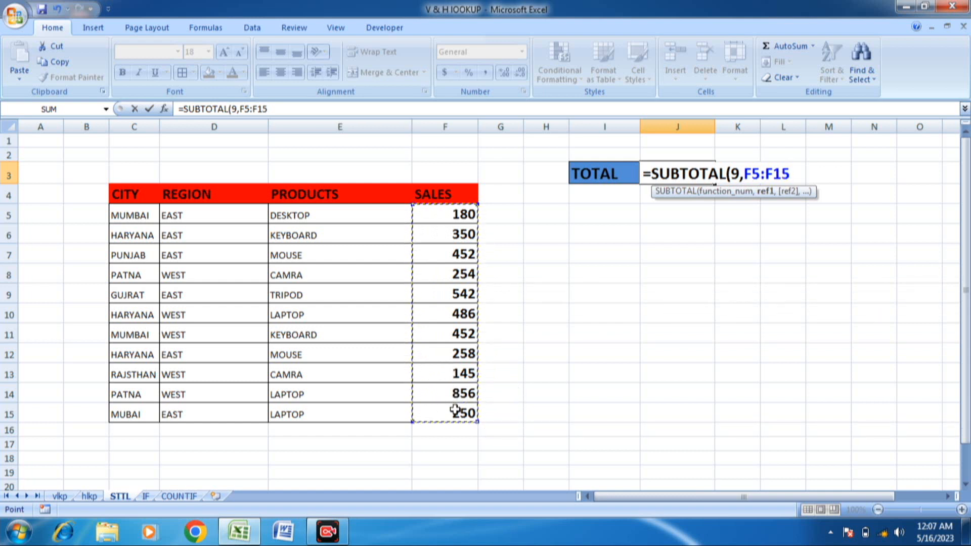
pyautogui.write(')')
pyautogui.press('Return')
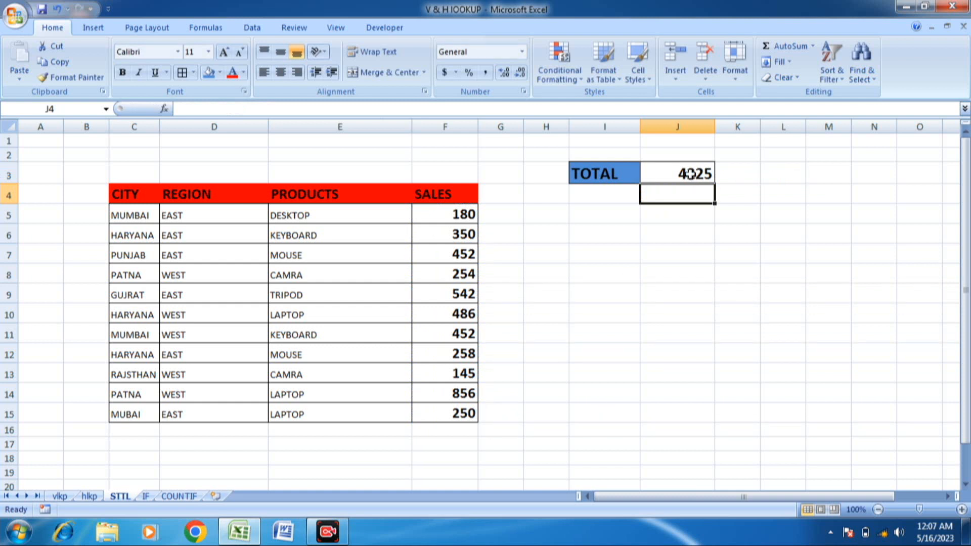
# Filter the sales table to the WEST region and check the subtotal in J3 against the visible sales
pyautogui.click(323, 311)
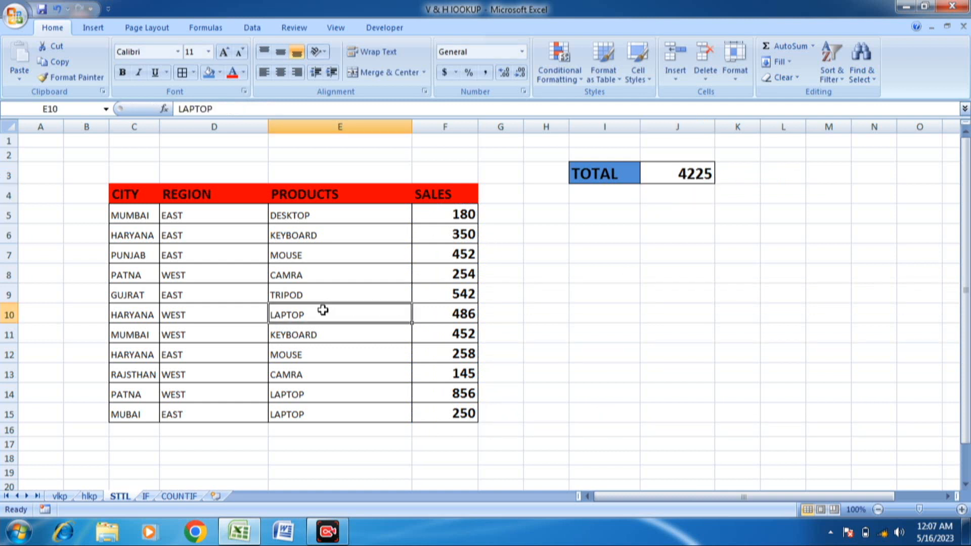
pyautogui.rightClick(186, 329)
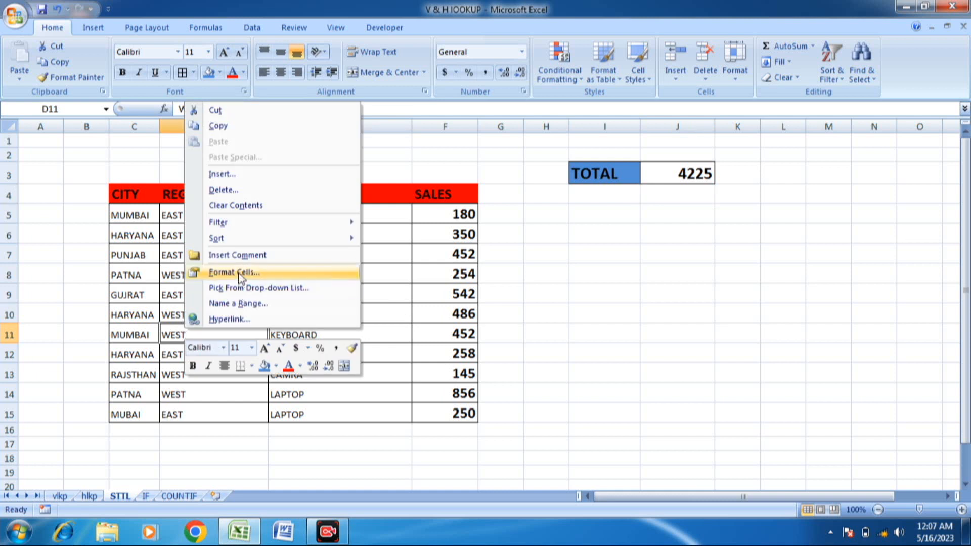
pyautogui.moveTo(235, 227)
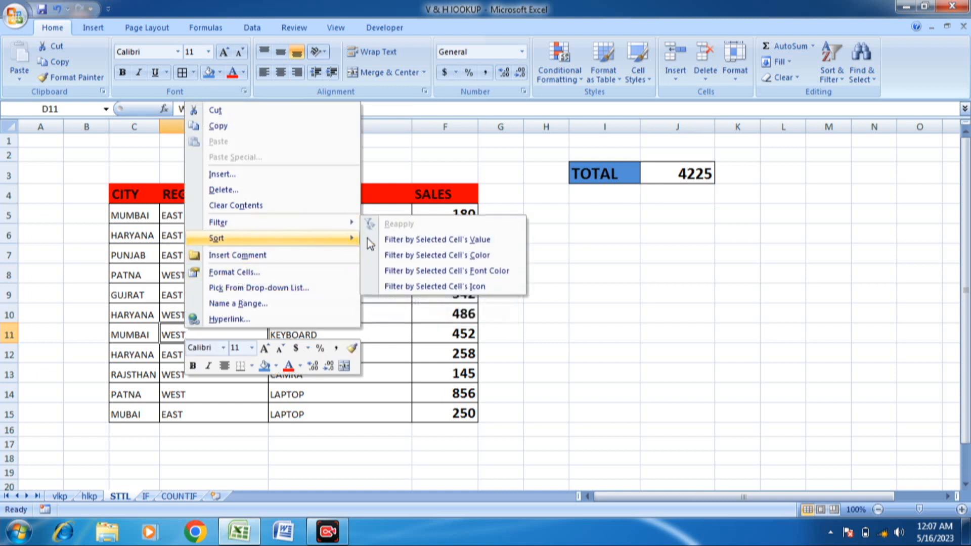
pyautogui.click(393, 240)
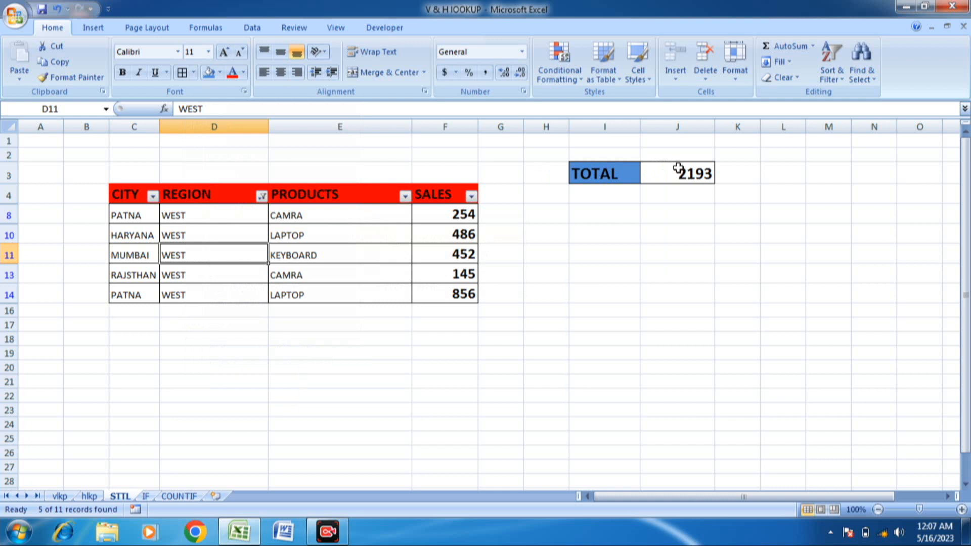
pyautogui.click(464, 215)
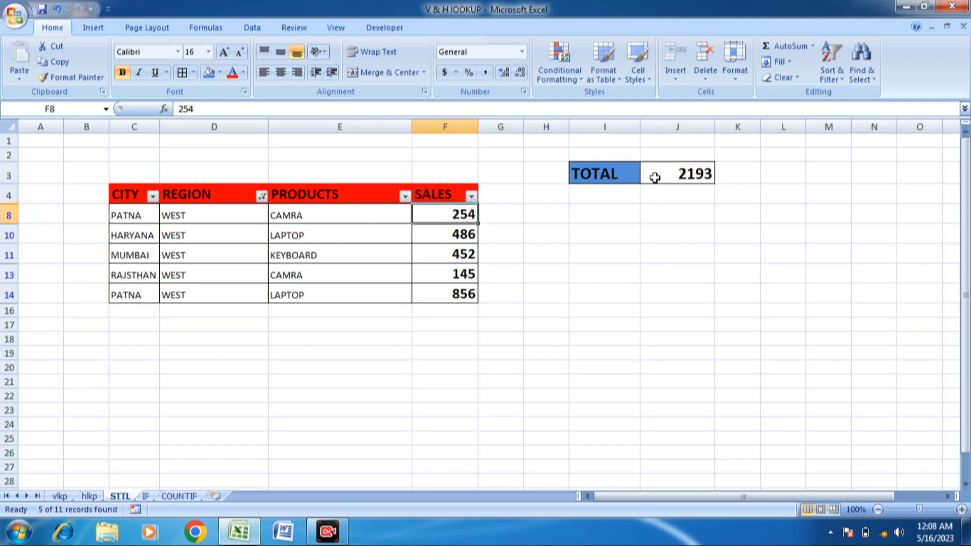
pyautogui.click(699, 175)
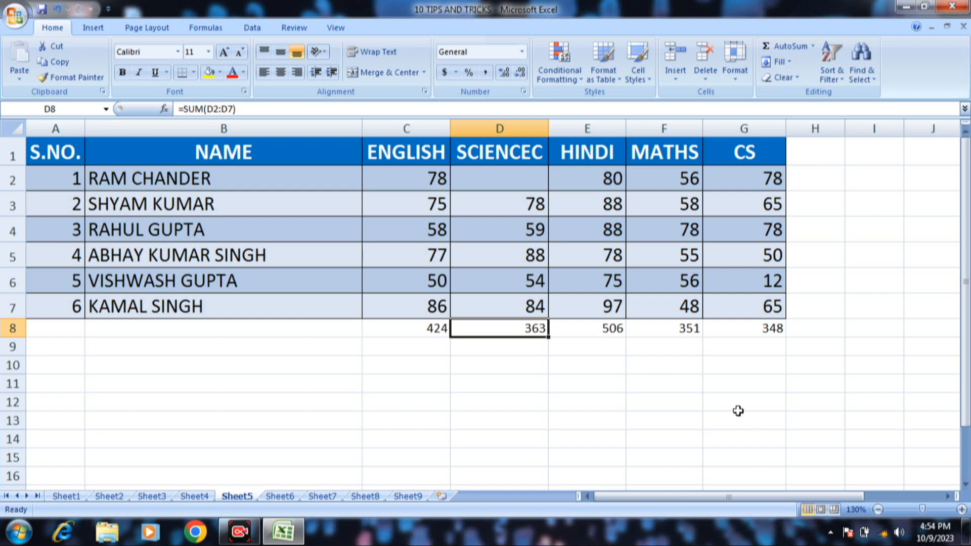
pyautogui.click(440, 202)
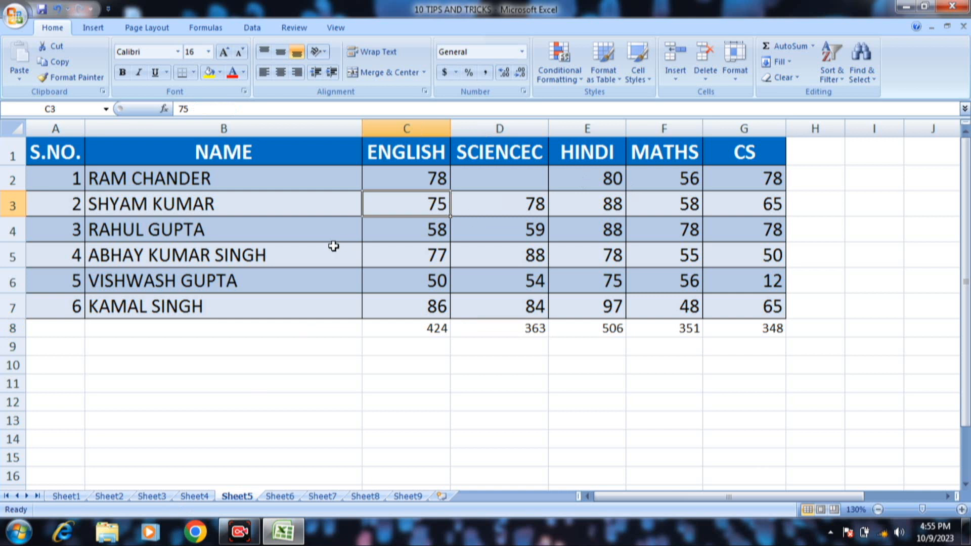